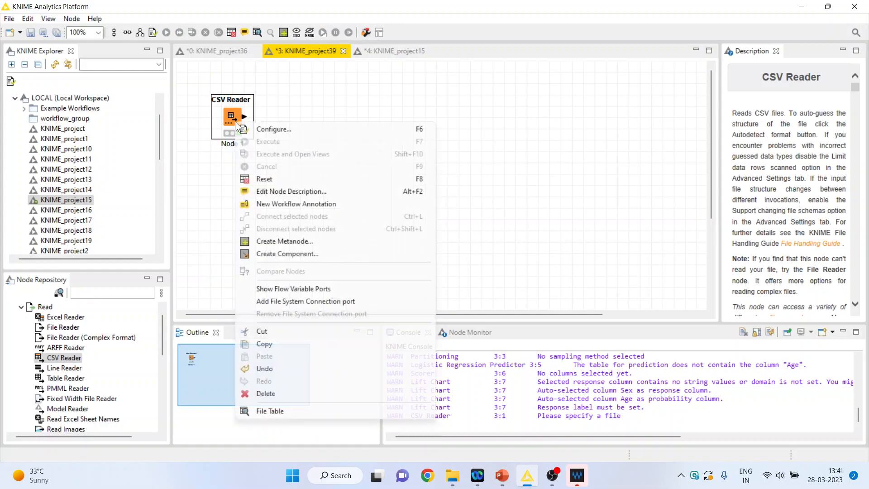
- Examine the CSV Reader's file table, checking the HeartDisease, Age, RestingBP, Cholesterol and MaxHR columns
left_click(300, 411)
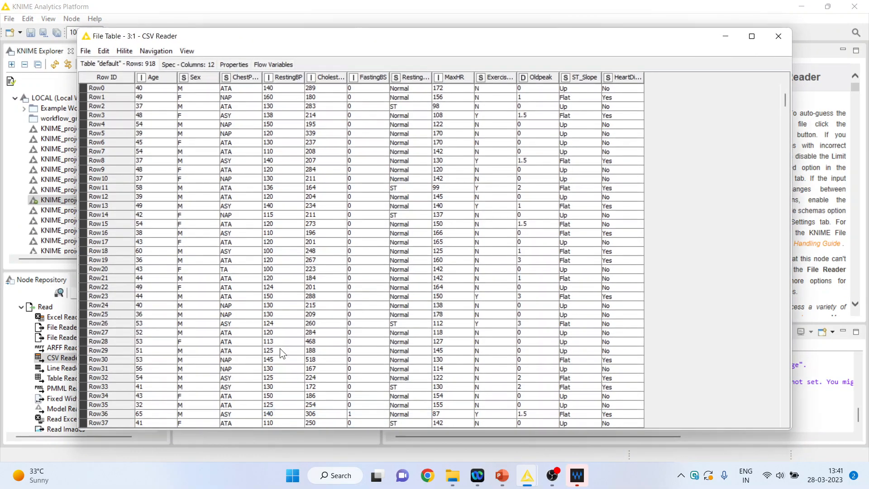
left_click_drag(624, 99, 633, 277)
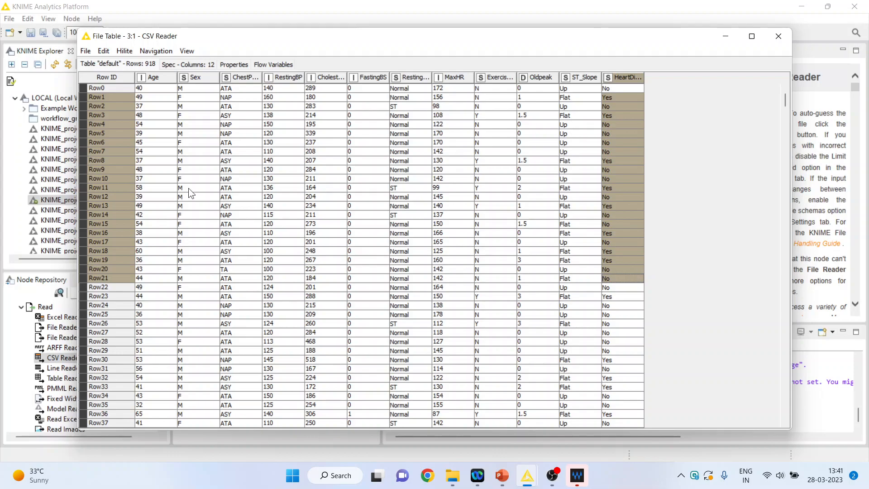
left_click_drag(145, 117, 162, 259)
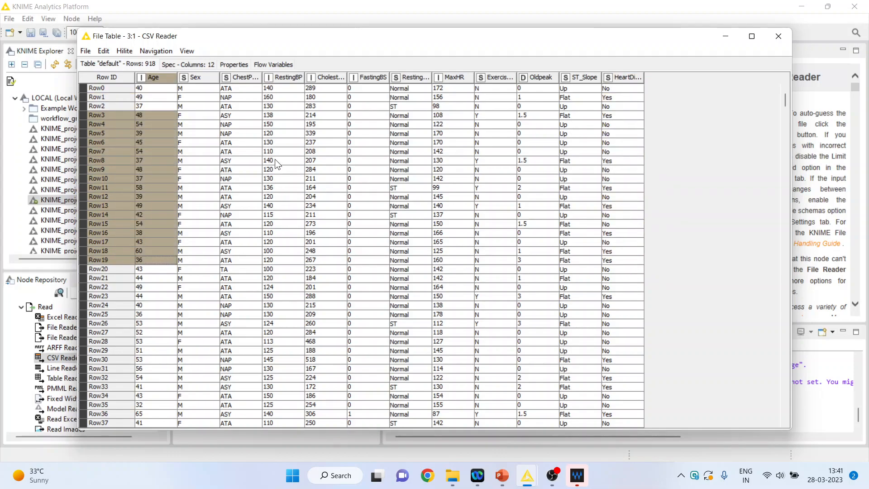
left_click_drag(276, 124, 277, 287)
left_click_drag(322, 128, 350, 305)
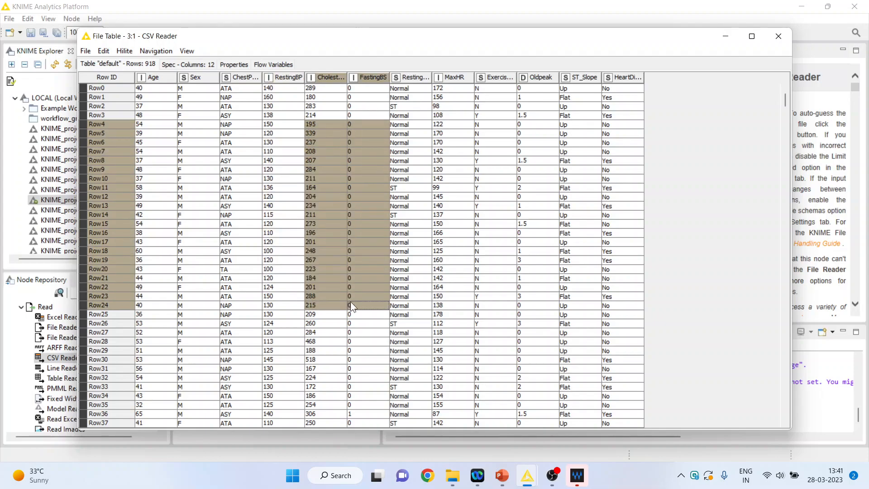
left_click_drag(322, 133, 324, 278)
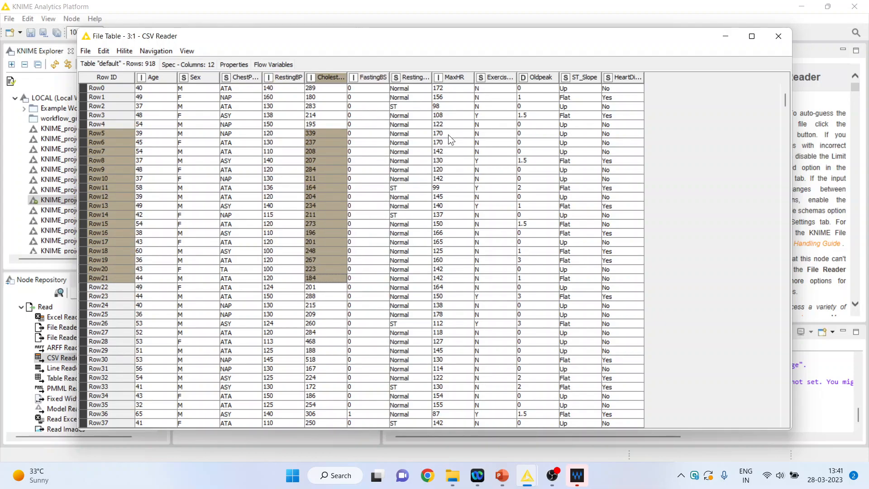
left_click_drag(448, 134, 461, 293)
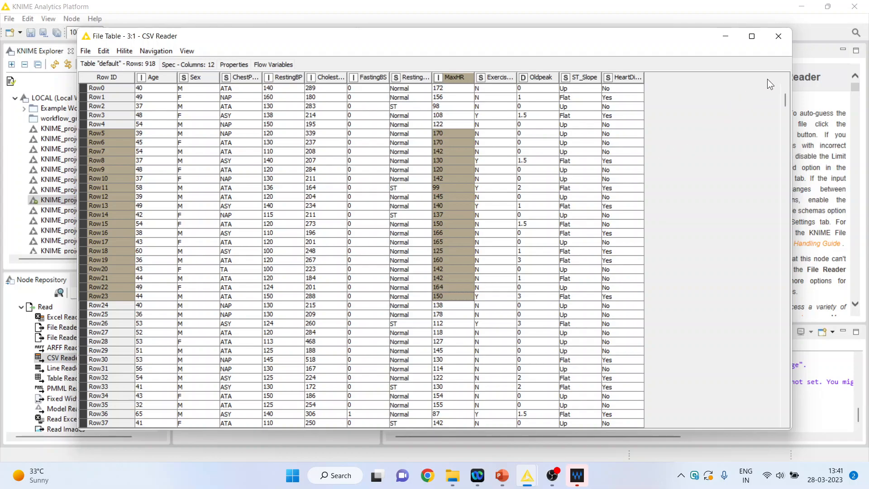
left_click(776, 38)
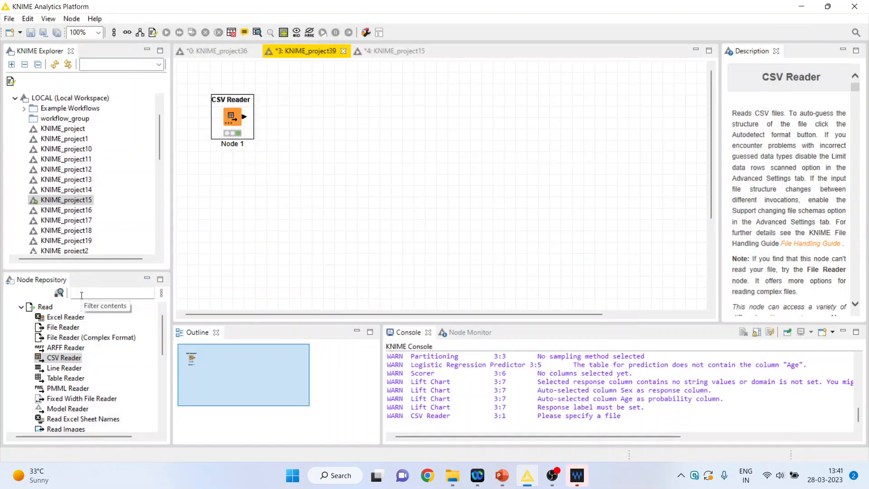
- Find the Normalizer node in the node repository and add it to the workflow, connected to the CSV Reader
left_click(96, 290)
type("norma")
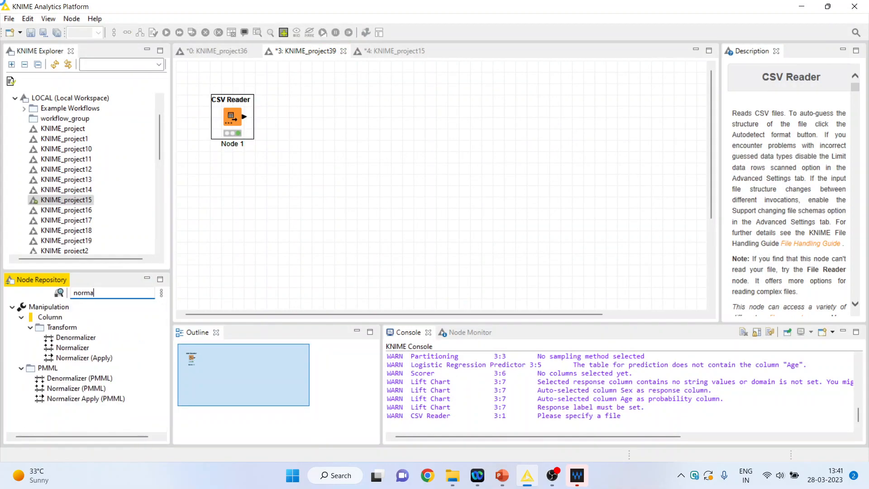
double_click(66, 349)
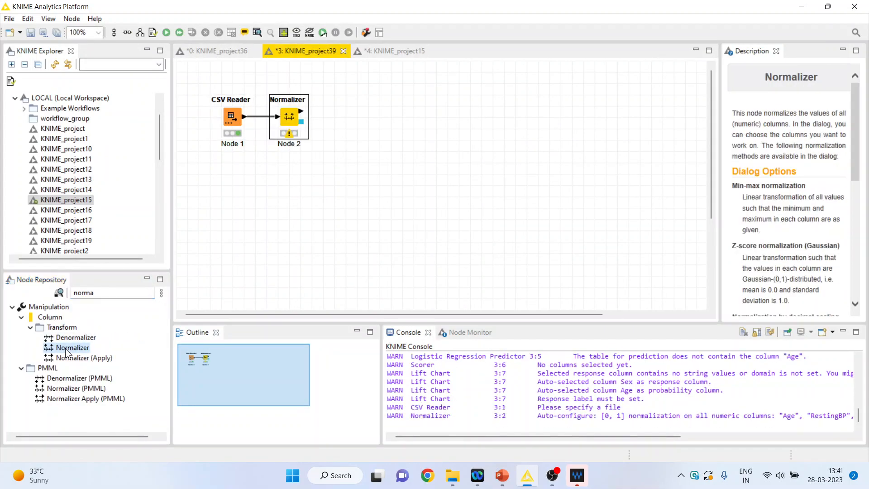
- Configure the Normalizer with Oldpeak and FastingBS excluded from the min-max normalization, and execute the node
right_click(289, 126)
left_click(327, 139)
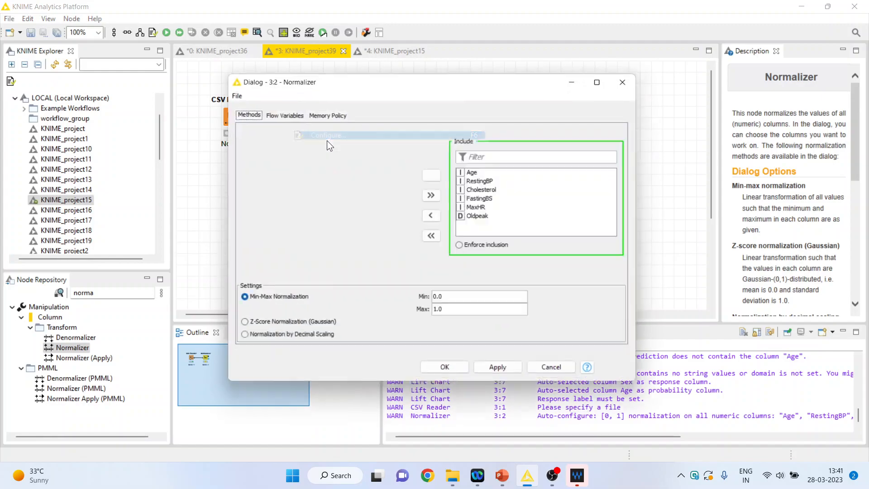
left_click(481, 218)
left_click(433, 216)
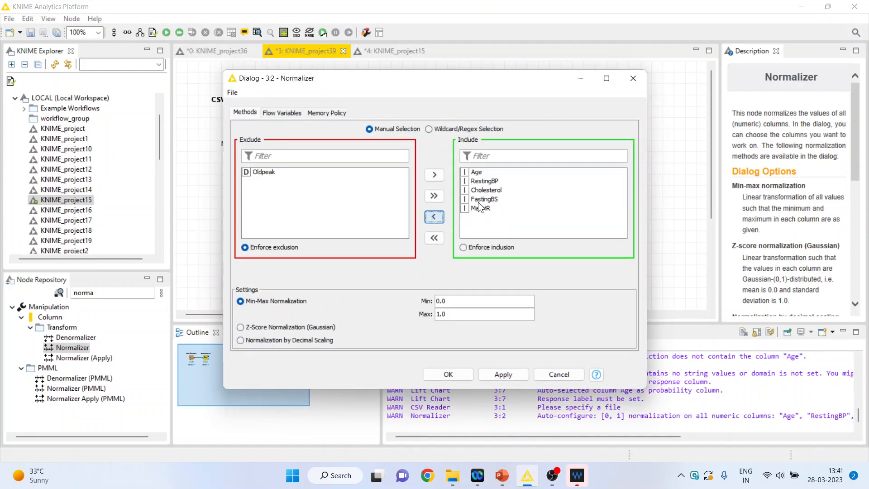
left_click(481, 190)
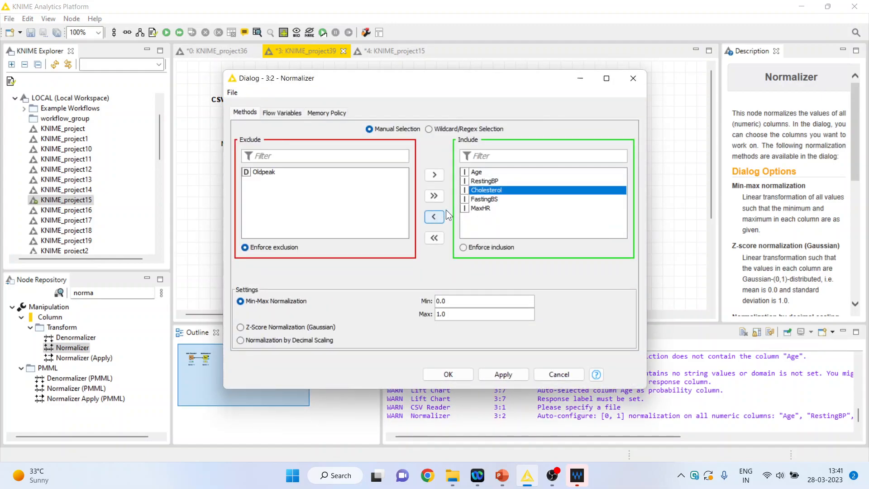
left_click(485, 199)
left_click(440, 216)
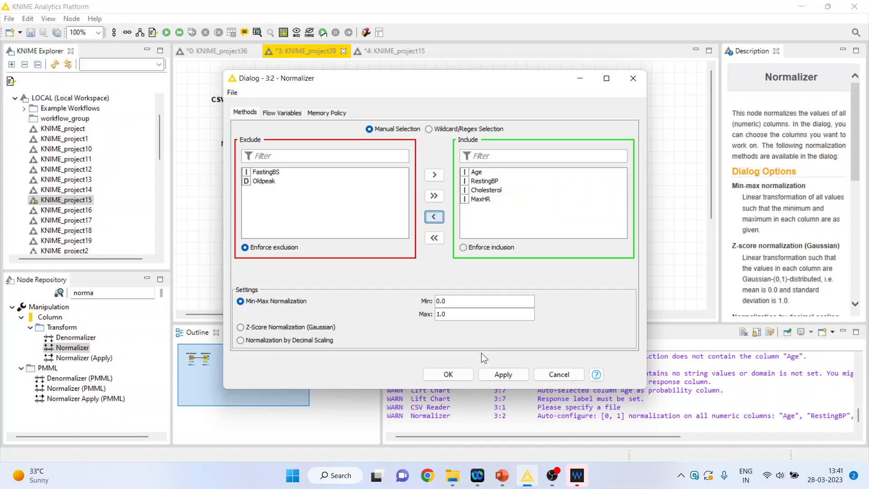
key("ctrl")
left_click(451, 374)
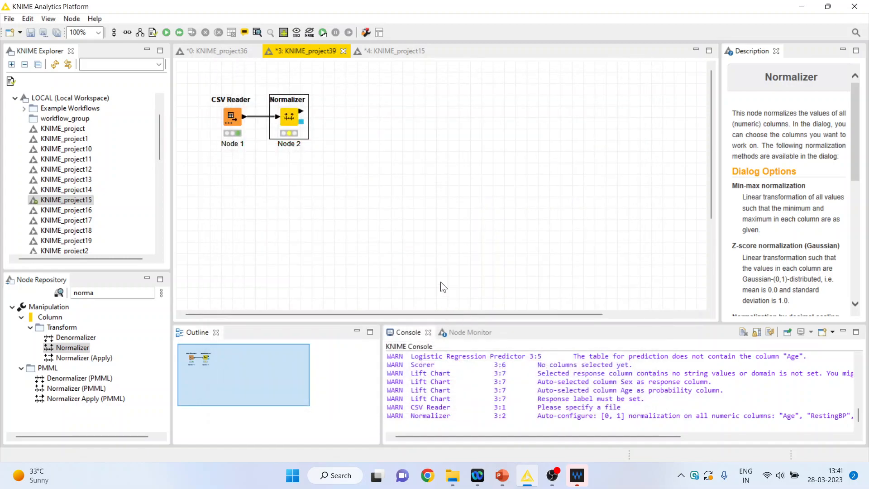
right_click(293, 127)
left_click(327, 143)
- Move the CSV Reader and Normalizer nodes lower on the canvas, keeping them aligned in one row
left_click(227, 121)
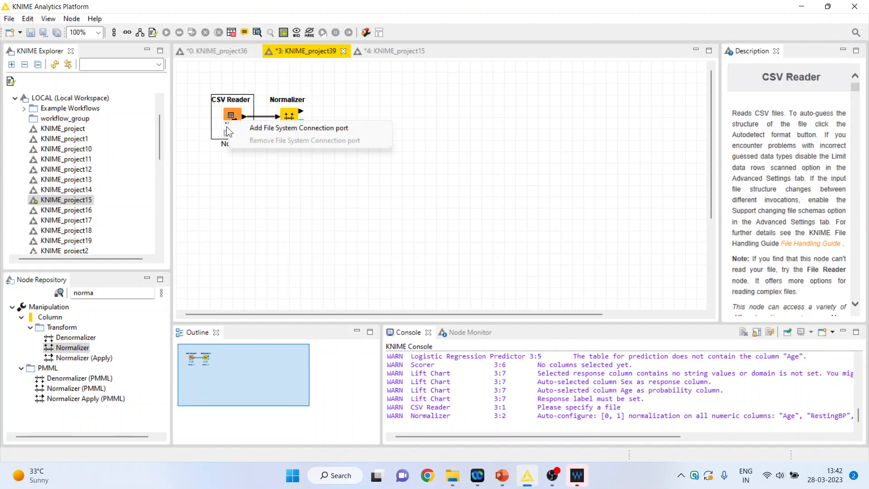
left_click(232, 118)
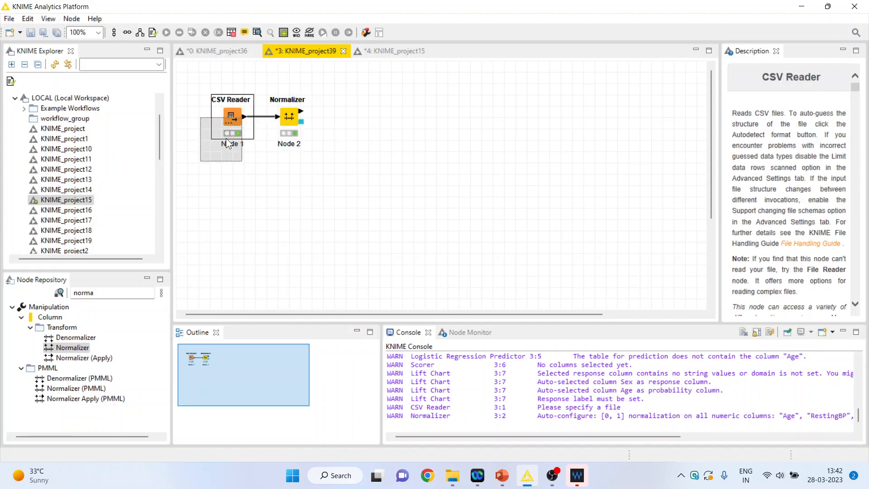
left_click_drag(226, 137, 221, 152)
left_click_drag(287, 122, 287, 155)
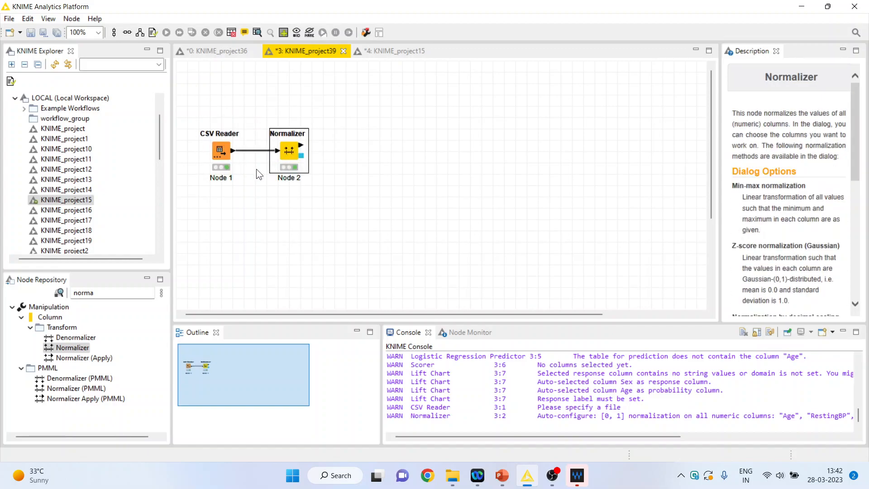
- Find the Partitioning node in the node repository and add it to the workflow after the Normalizer
left_click(112, 293)
key("BackSpace")
key("BackSpace")
key("BackSpace")
key("BackSpace")
key("BackSpace")
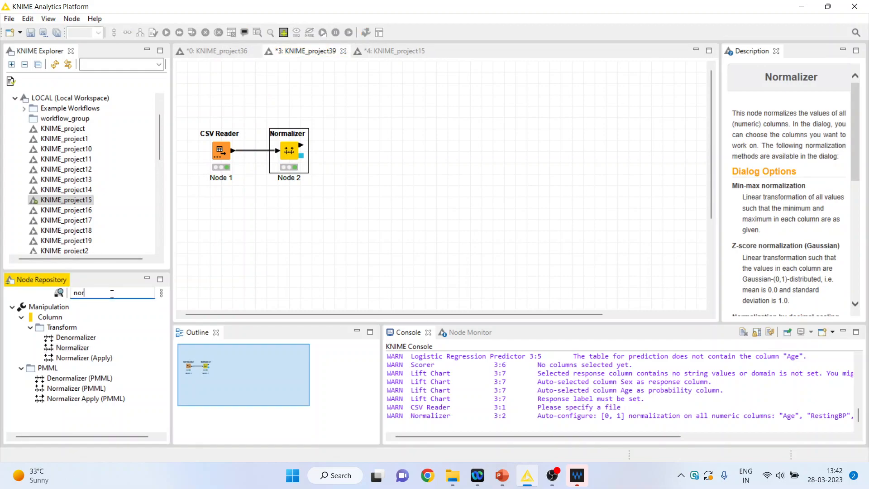
type("parti")
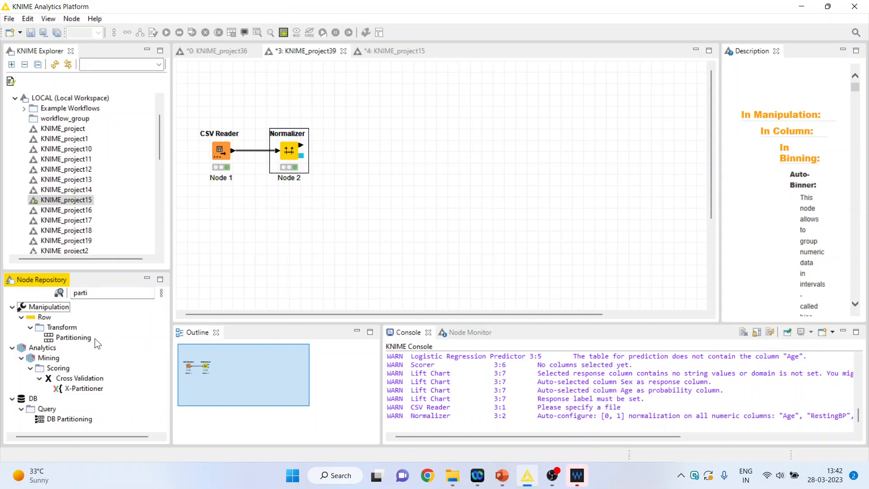
double_click(89, 337)
right_click(334, 157)
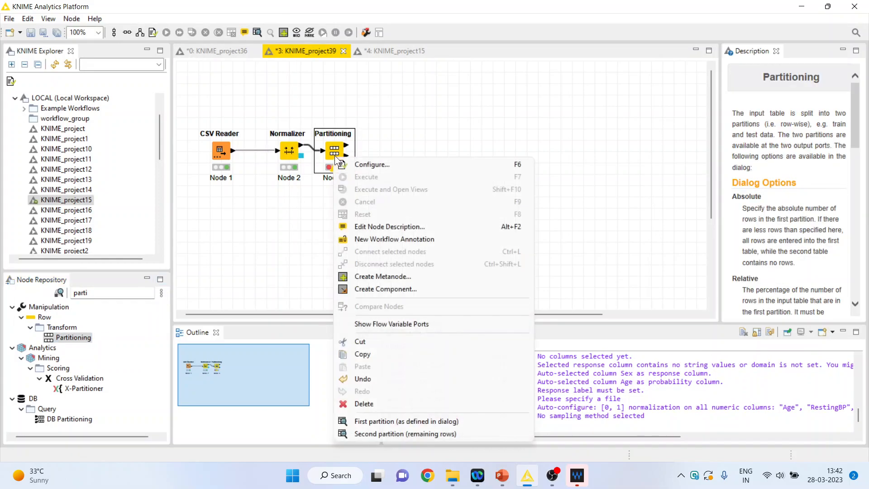
left_click(378, 166)
left_click(467, 201)
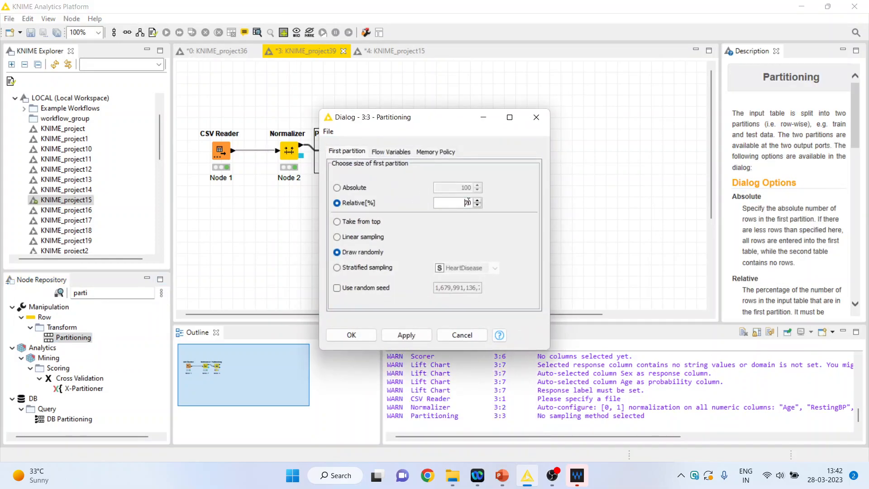
key("Delete")
type("8")
left_click(535, 121)
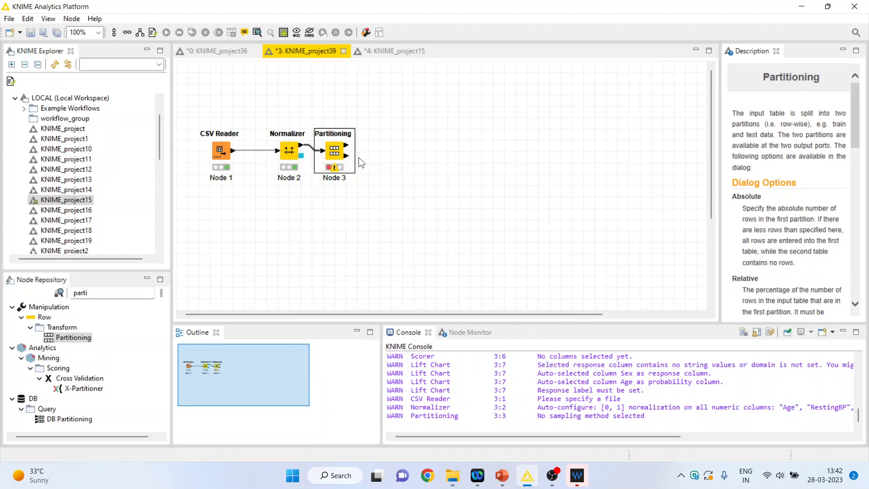
- Set the Partitioning node's first partition to a relative size of 80% and execute the node
right_click(345, 155)
left_click(371, 158)
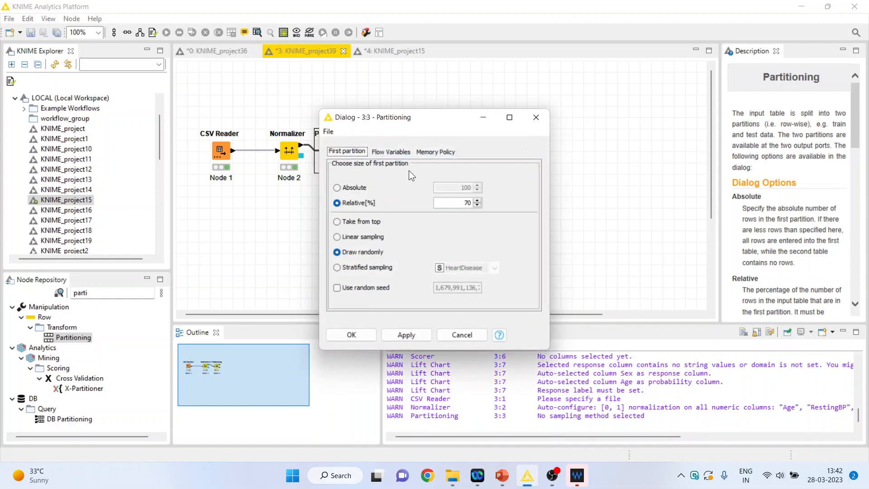
left_click(467, 205)
key("BackSpace")
type("8")
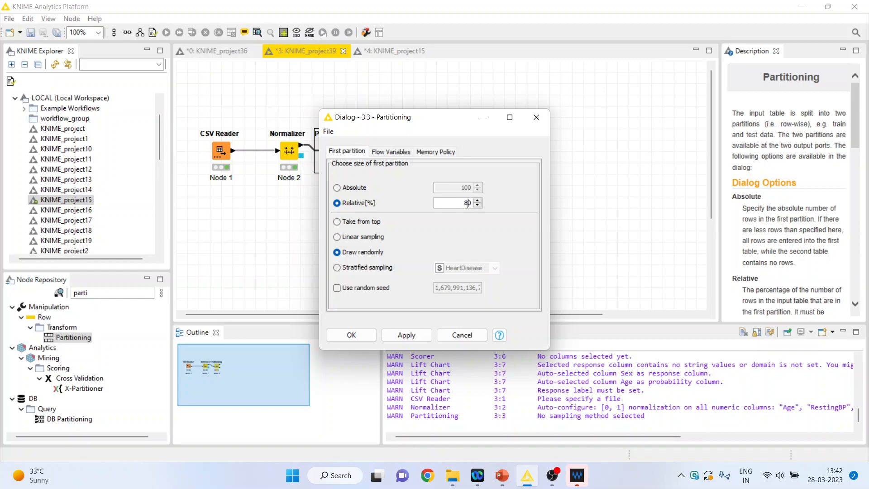
left_click(361, 335)
right_click(342, 153)
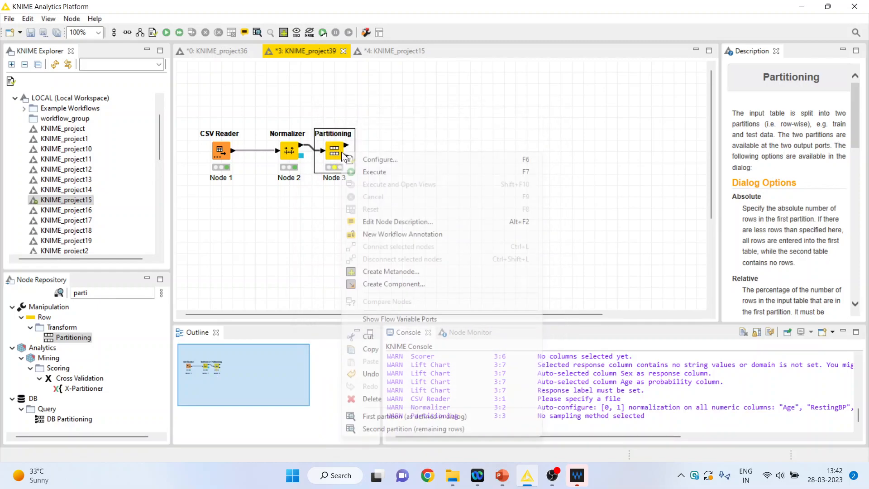
left_click(376, 171)
- Examine the Normalizer's normalized table, checking the scaled Age, Cholesterol and MaxHR columns
right_click(287, 158)
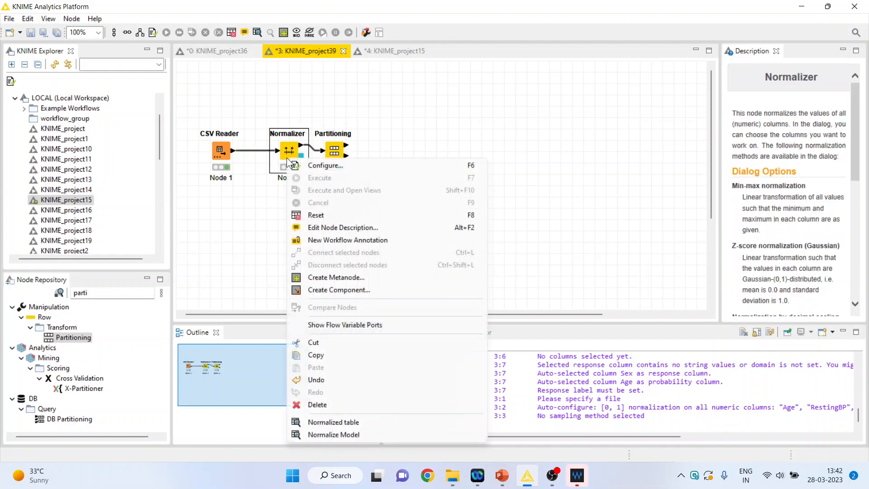
left_click(341, 420)
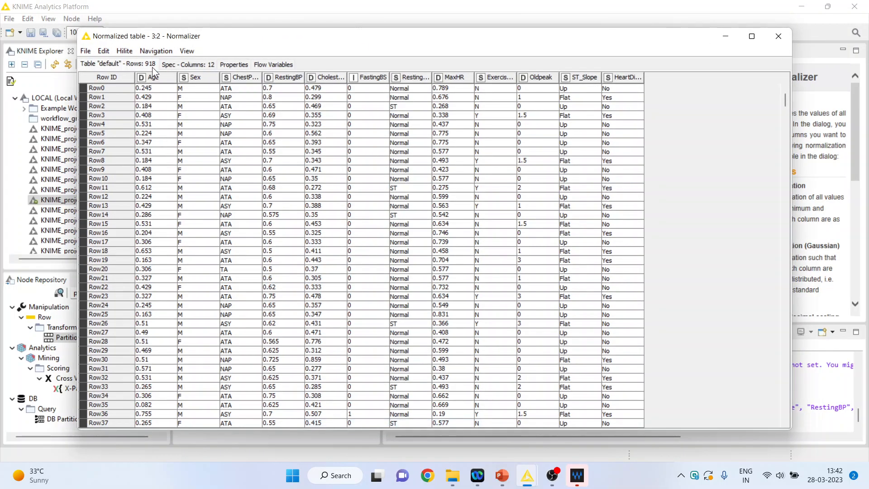
left_click_drag(159, 90, 177, 251)
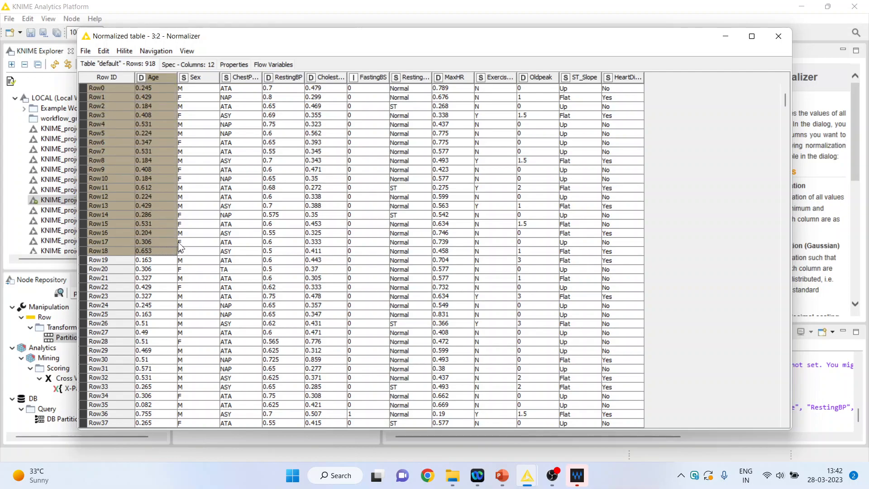
left_click_drag(319, 105, 335, 308)
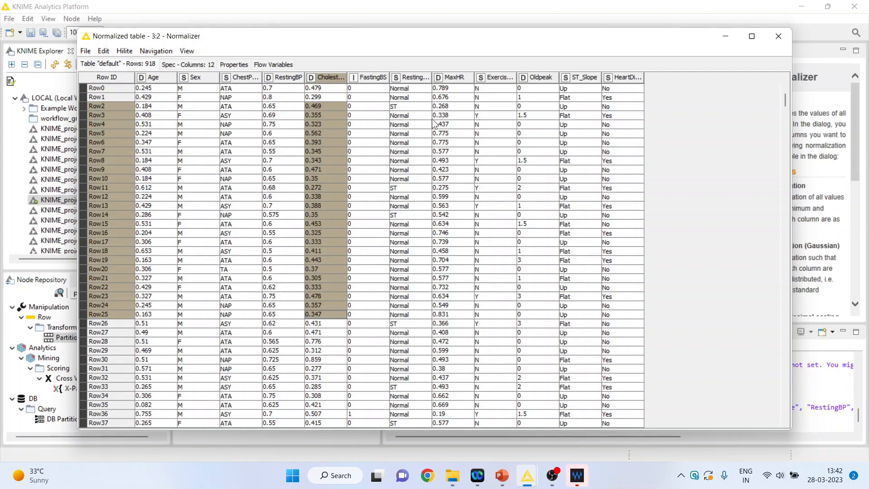
left_click_drag(439, 107, 449, 325)
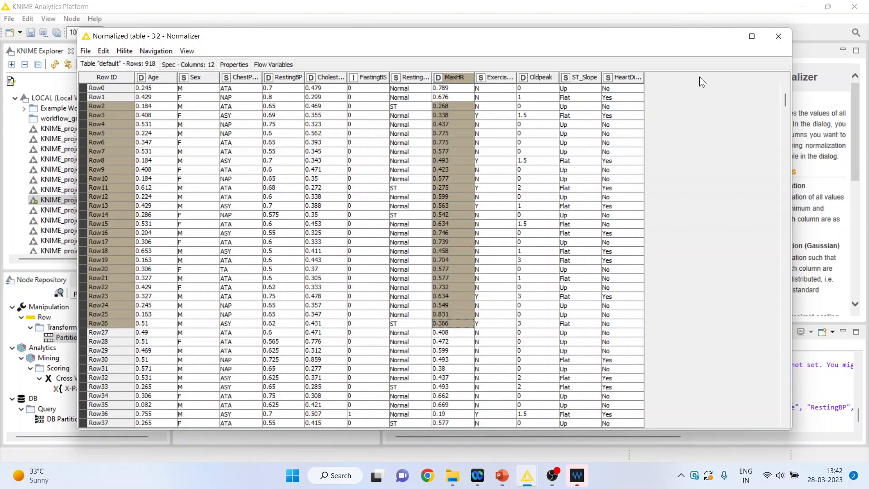
left_click(779, 37)
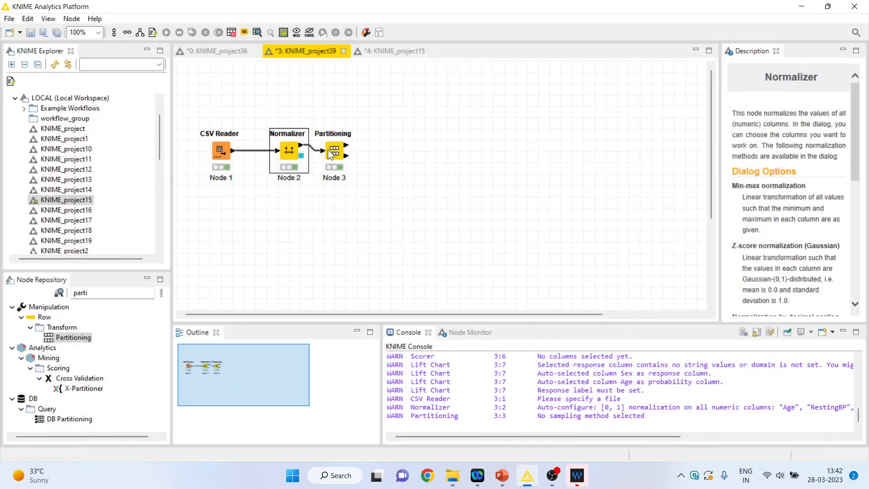
- Examine the Partitioning node's first and second partition tables
right_click(330, 153)
left_click(422, 413)
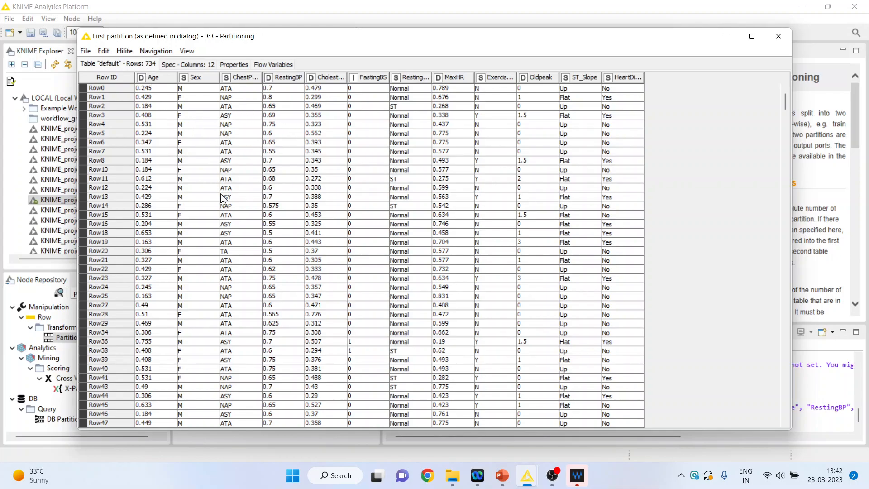
left_click(778, 37)
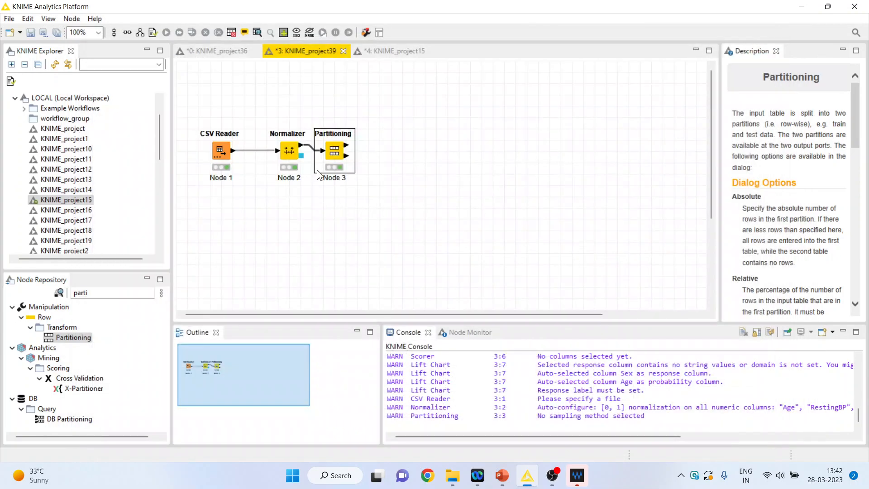
right_click(332, 159)
left_click(371, 436)
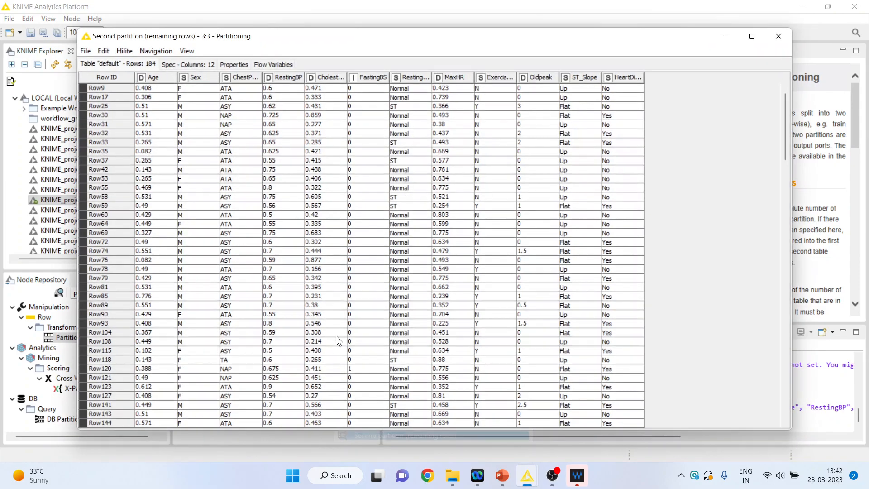
left_click(778, 36)
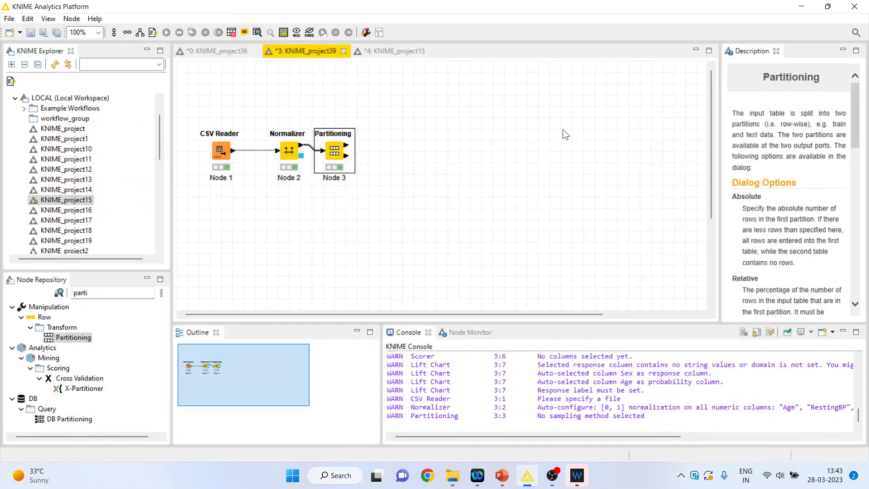
right_click(336, 156)
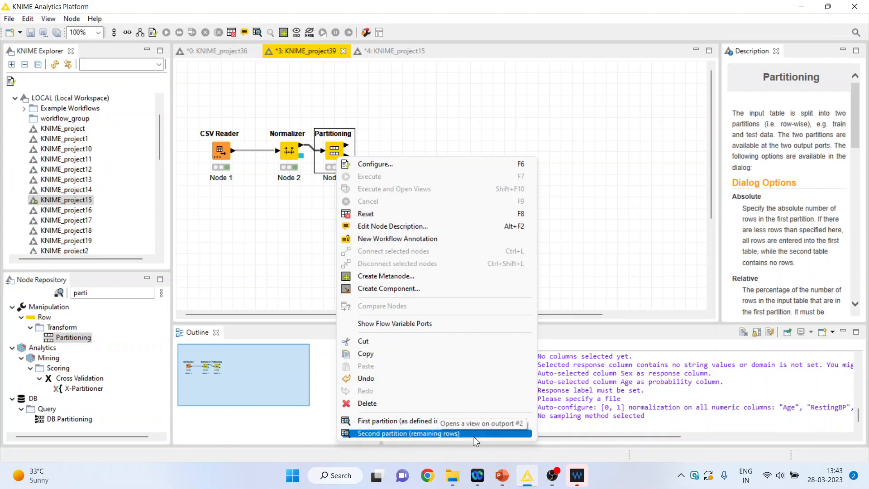
- Search the node repository for "logis" and add a Logistic Regression Learner after the Partitioning node, placed slightly above the row
left_click(98, 292)
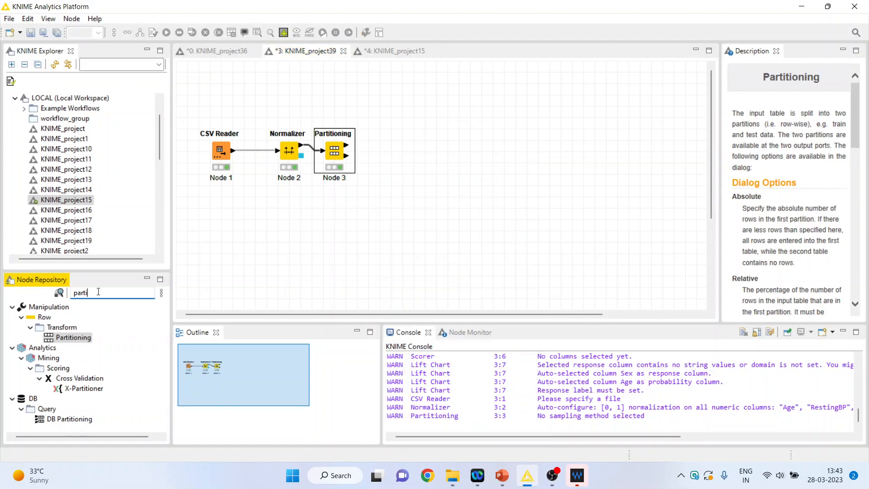
key("BackSpace")
key("BackSpace")
key("BackSpace")
key("BackSpace")
key("BackSpace")
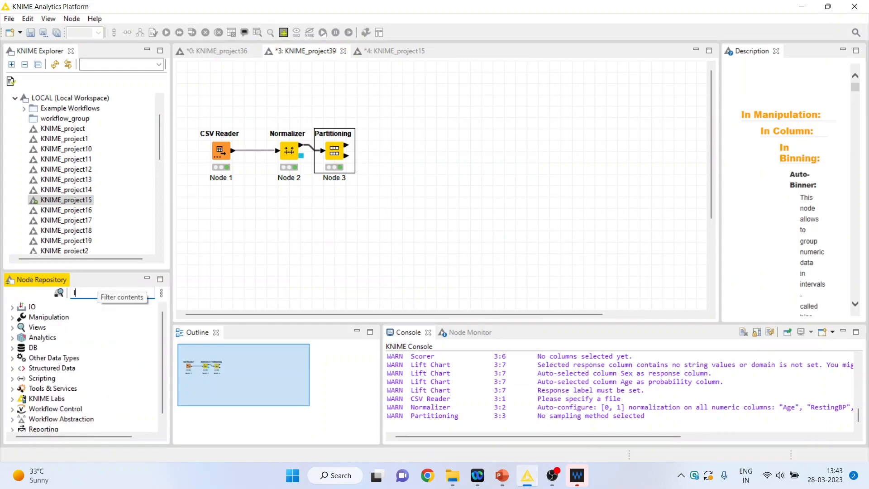
type("logis")
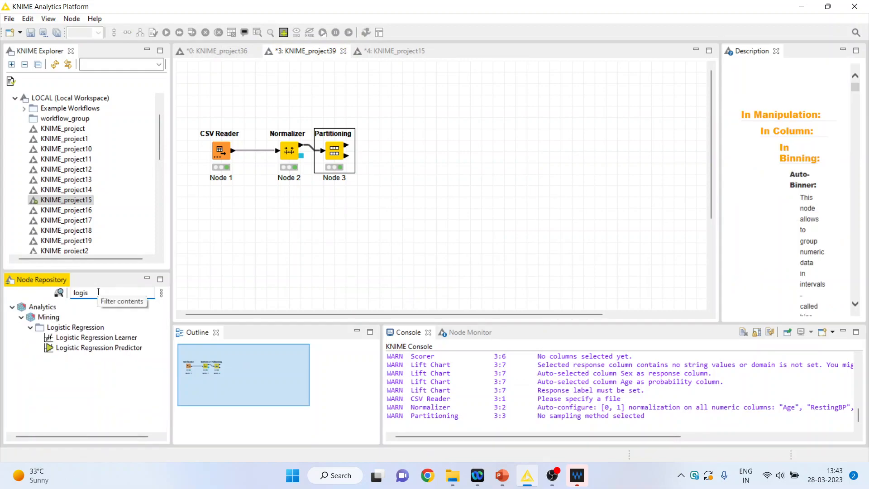
double_click(123, 338)
left_click_drag(380, 149, 391, 115)
- Configure the Logistic Regression Learner with reference category No and move all feature columns to the exclude list
right_click(390, 116)
left_click(436, 119)
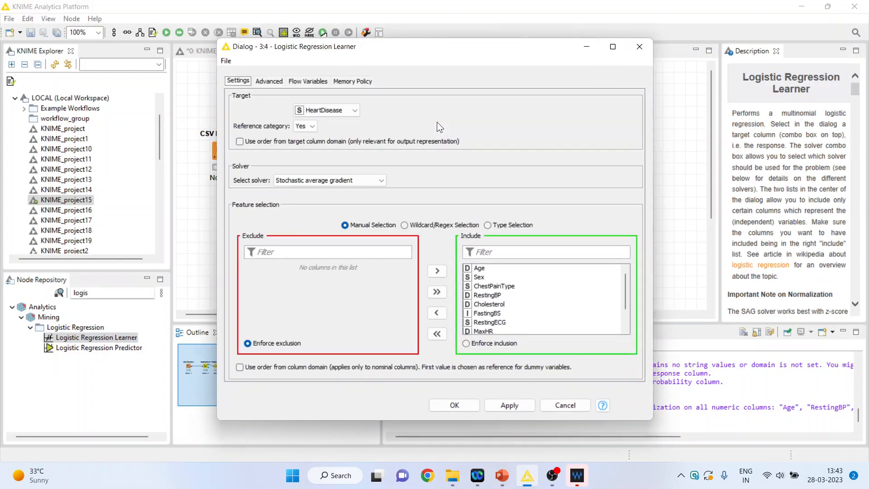
left_click(312, 127)
left_click(302, 137)
left_click(437, 334)
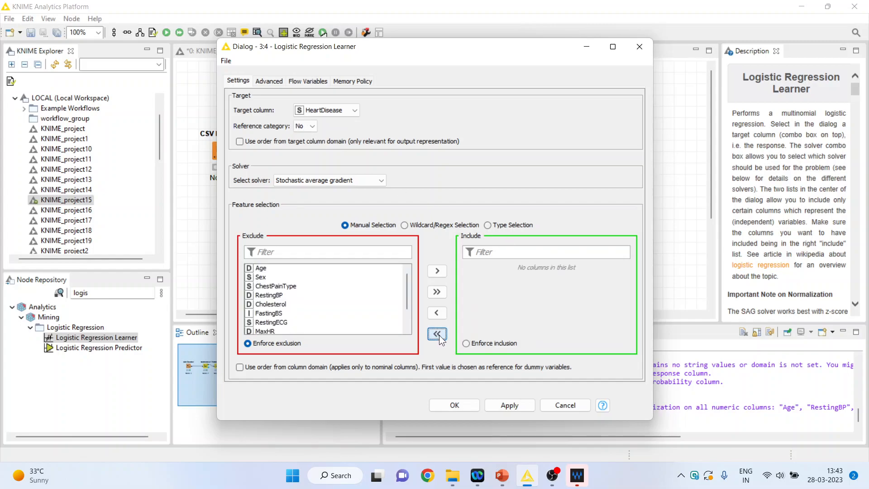
- Include only Age, RestingBP, Cholesterol and MaxHR as the Learner's features, accept the settings and execute the node
left_click(263, 268)
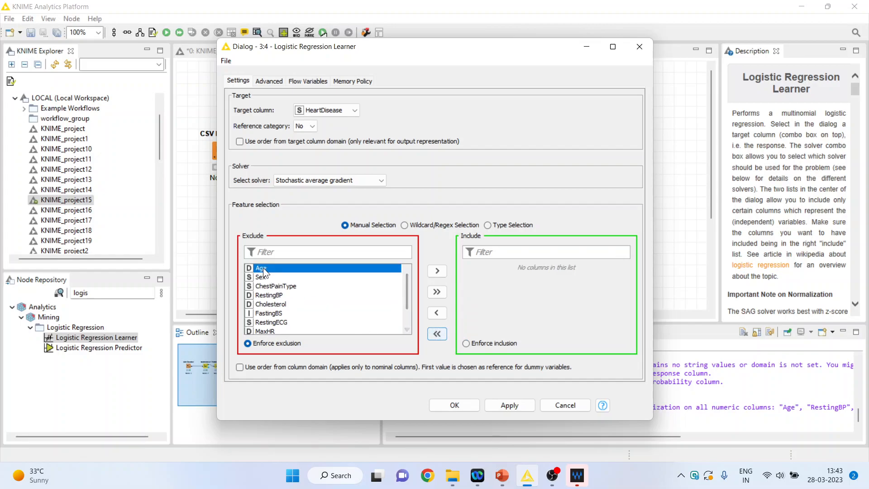
left_click(437, 271)
left_click(289, 286)
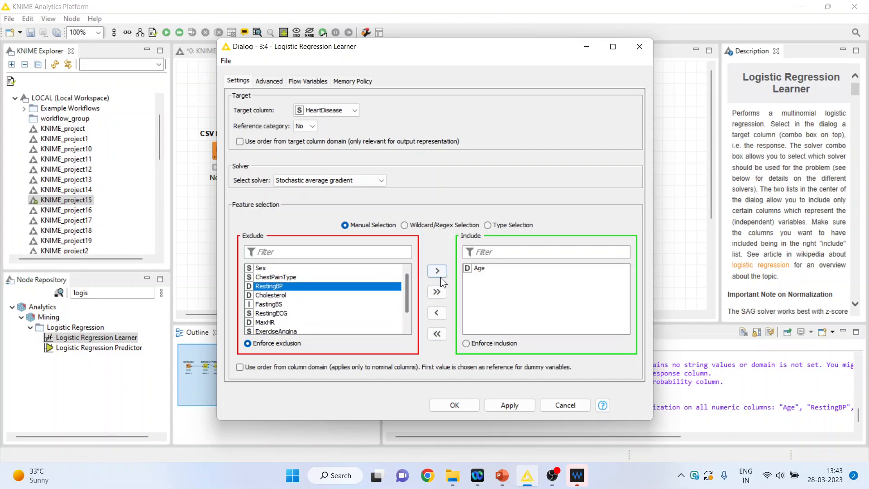
left_click(437, 271)
left_click(284, 287)
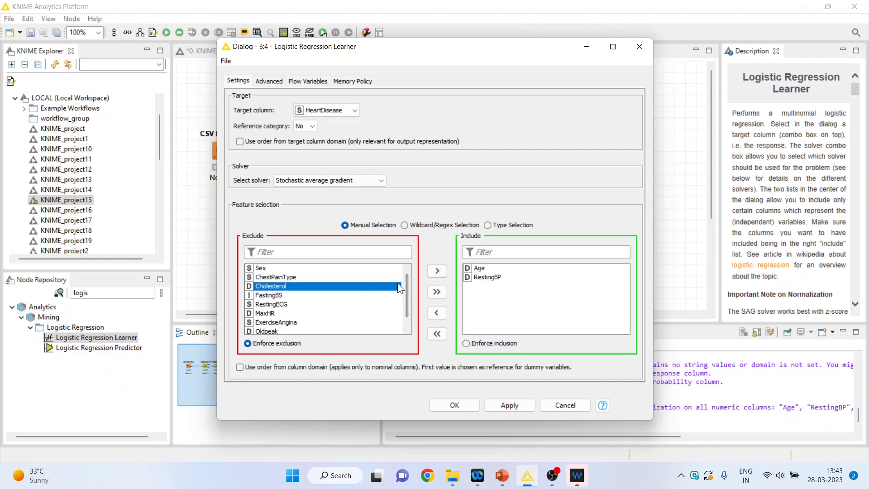
left_click(435, 271)
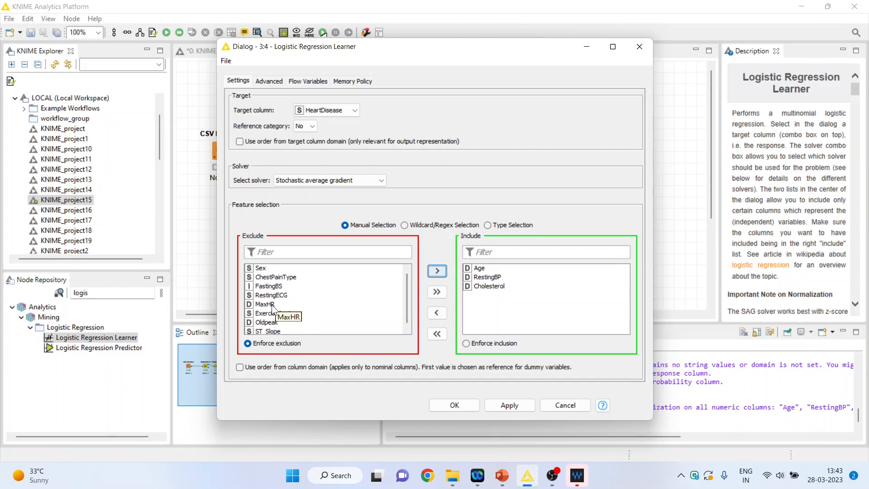
left_click(273, 306)
left_click(438, 271)
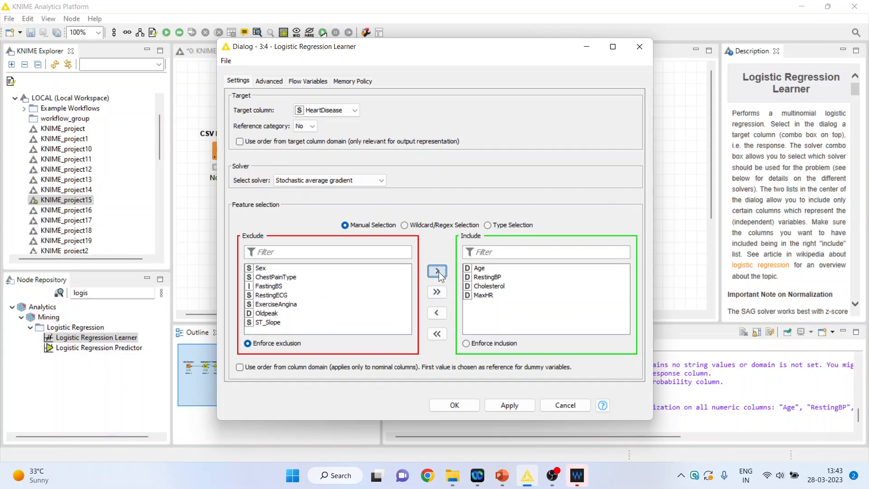
left_click(470, 409)
right_click(393, 118)
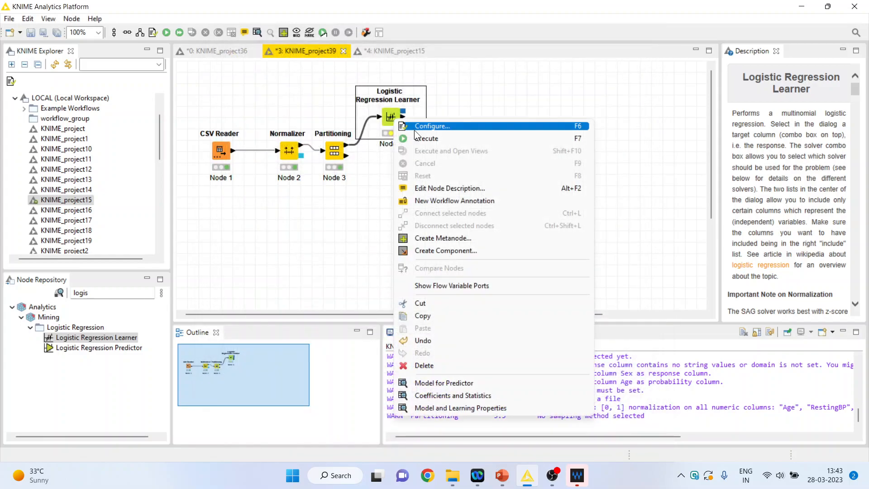
left_click(422, 137)
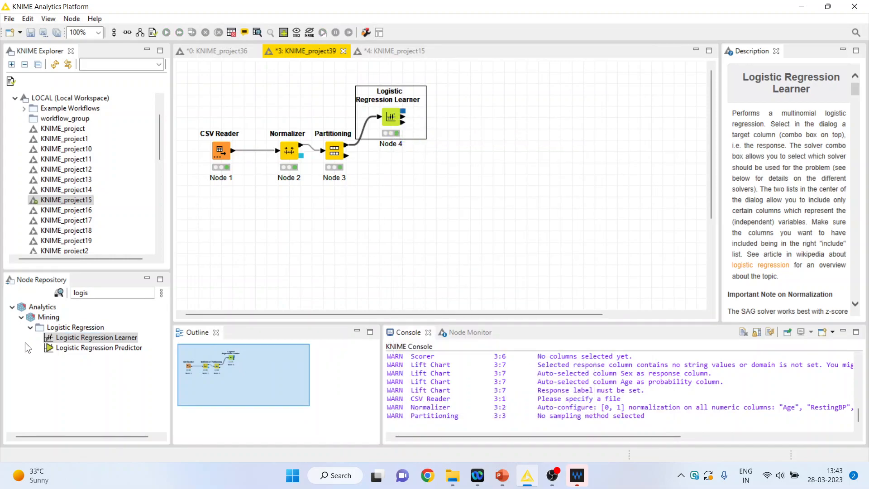
- Add a Logistic Regression Predictor below the Learner's level and replace its data input with the Partitioning node's second partition
double_click(106, 349)
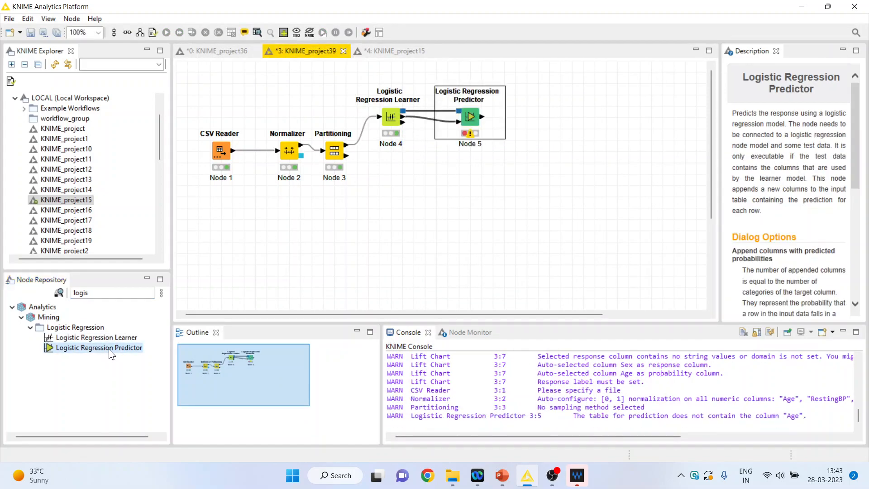
left_click_drag(471, 119, 471, 164)
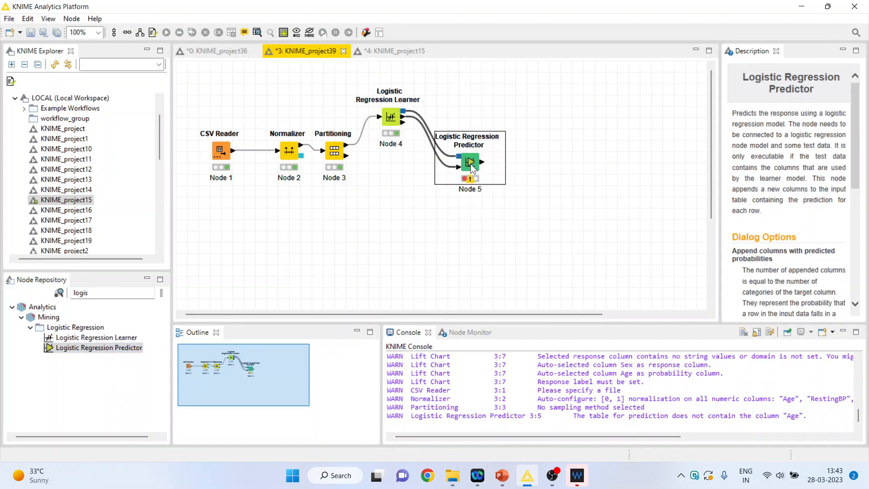
left_click(438, 159)
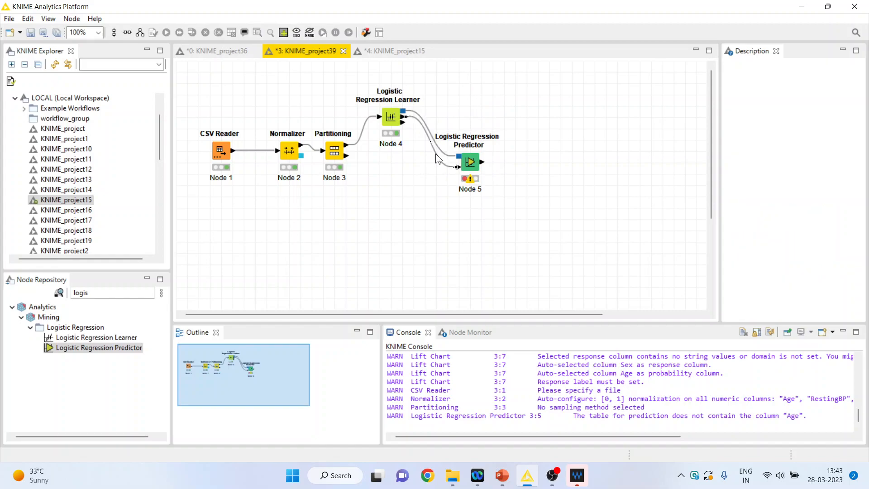
key("Delete")
left_click(500, 247)
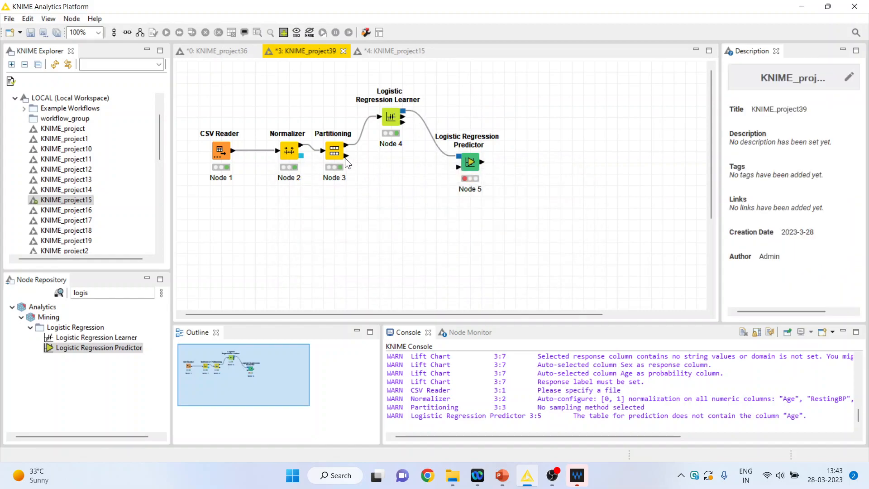
left_click_drag(346, 156, 459, 167)
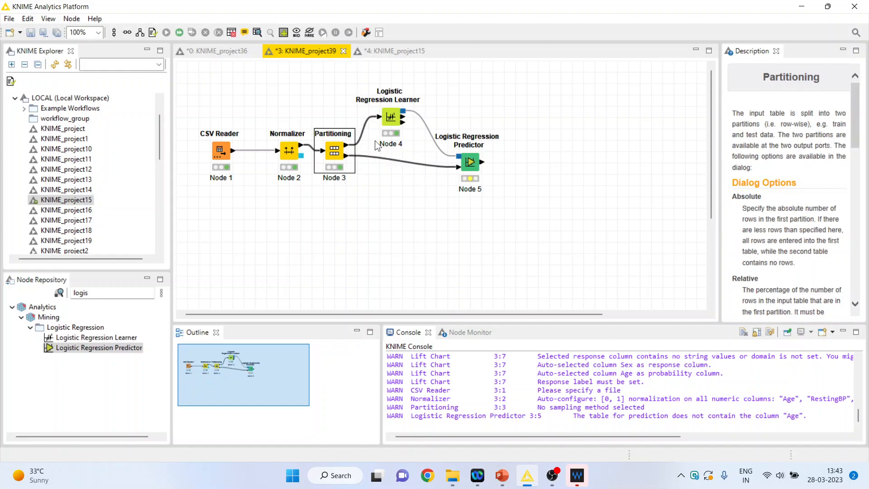
- Enable the Predictor's custom prediction column name Prediction (HeartDisease) and appended probability columns, and execute the node
right_click(471, 162)
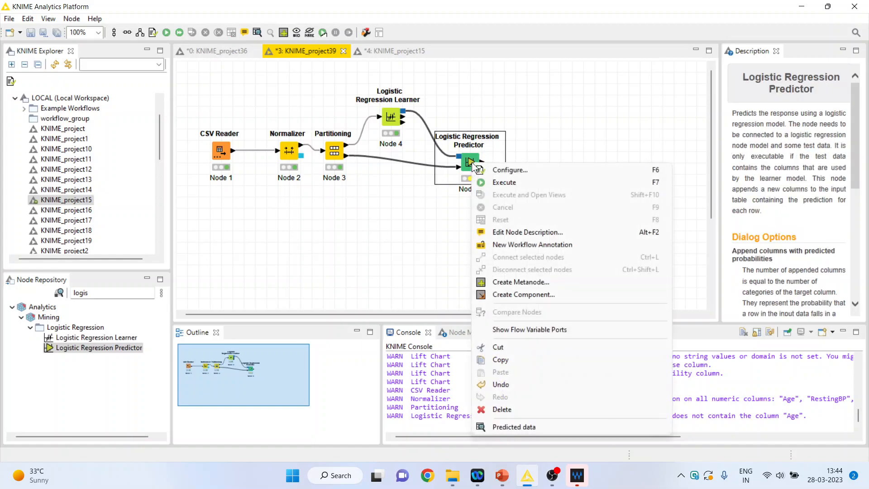
left_click(495, 170)
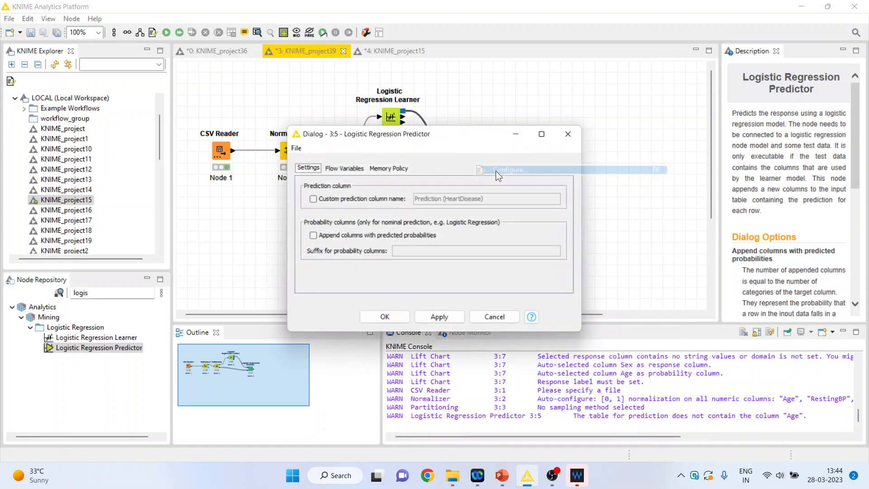
left_click(315, 200)
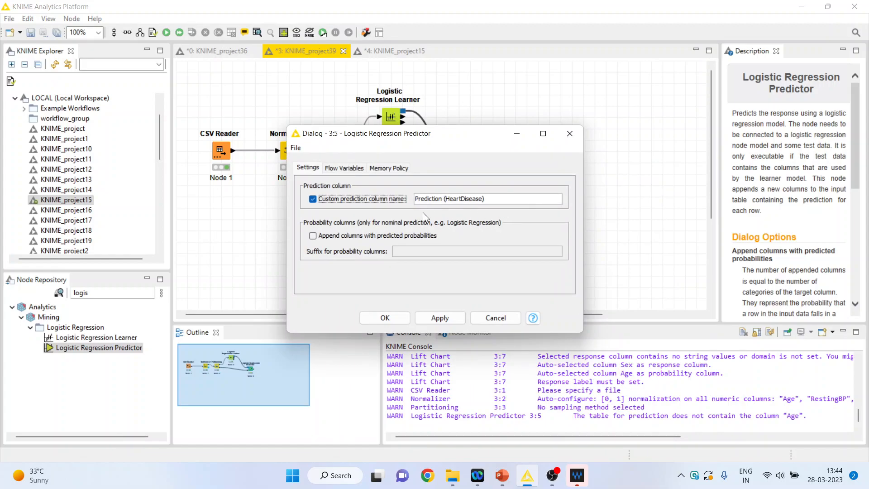
left_click(314, 237)
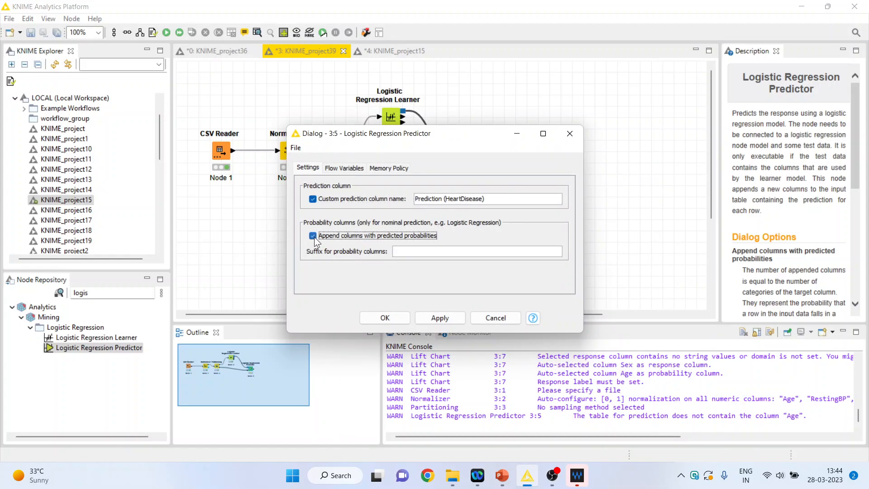
left_click(376, 316)
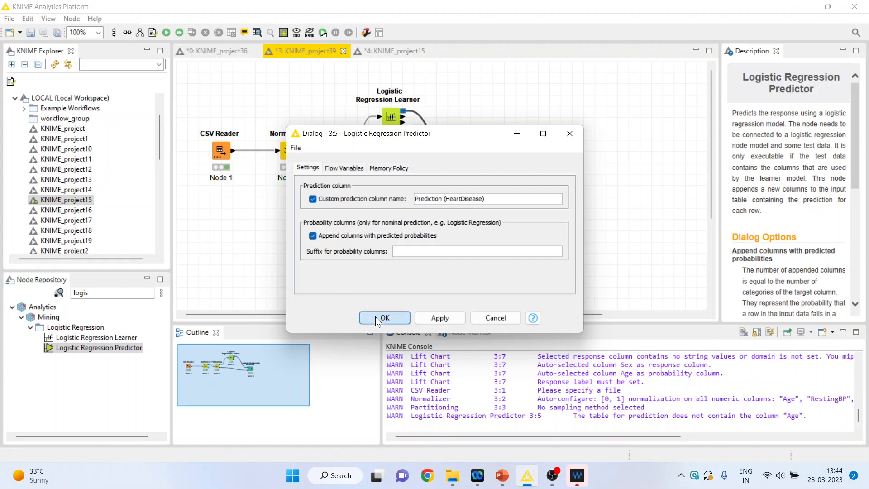
right_click(467, 165)
left_click(501, 185)
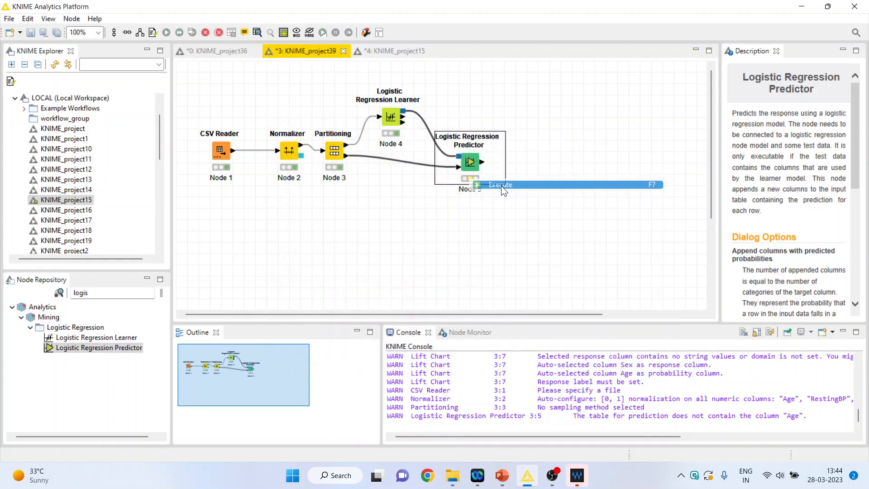
- Examine the Predictor's predicted data in a maximized table, widening the HeartDisease probability and prediction columns to read their headings
right_click(471, 165)
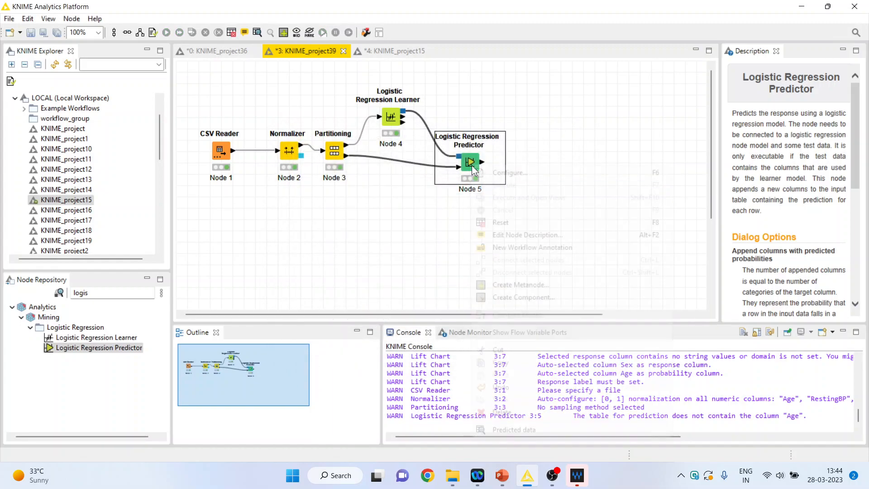
left_click(543, 429)
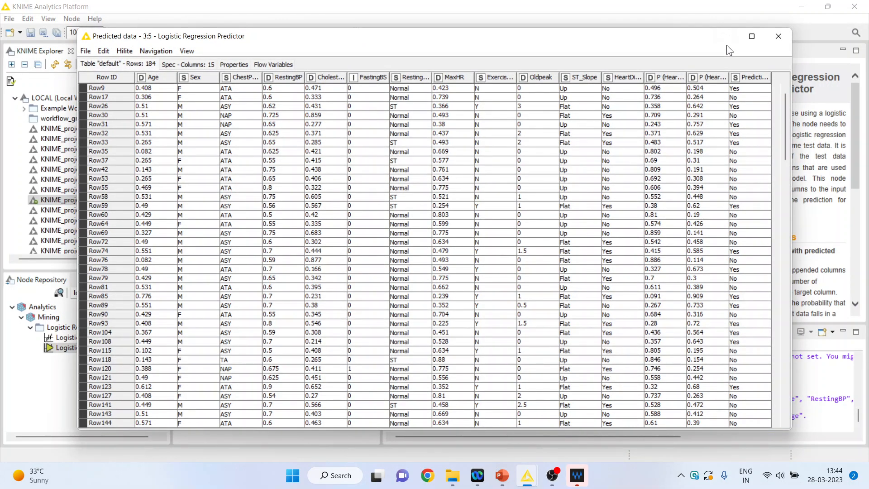
left_click(751, 37)
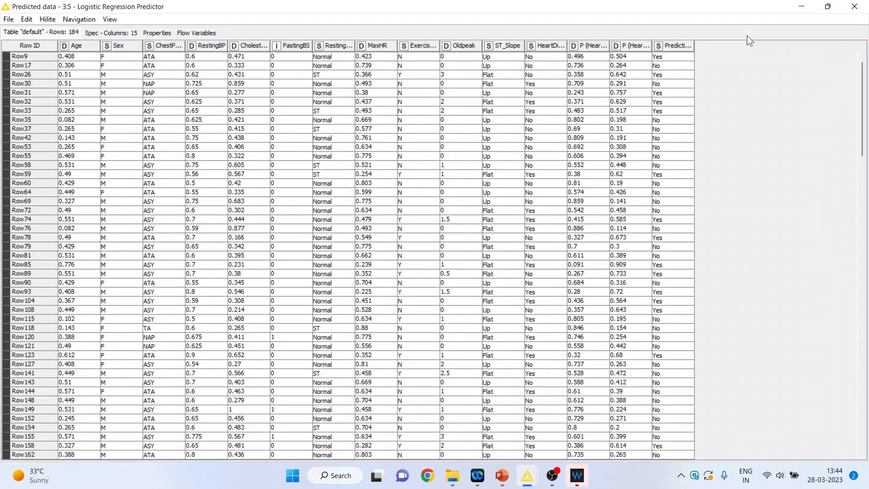
right_click(548, 47)
key("Escape")
left_click_drag(695, 45, 777, 42)
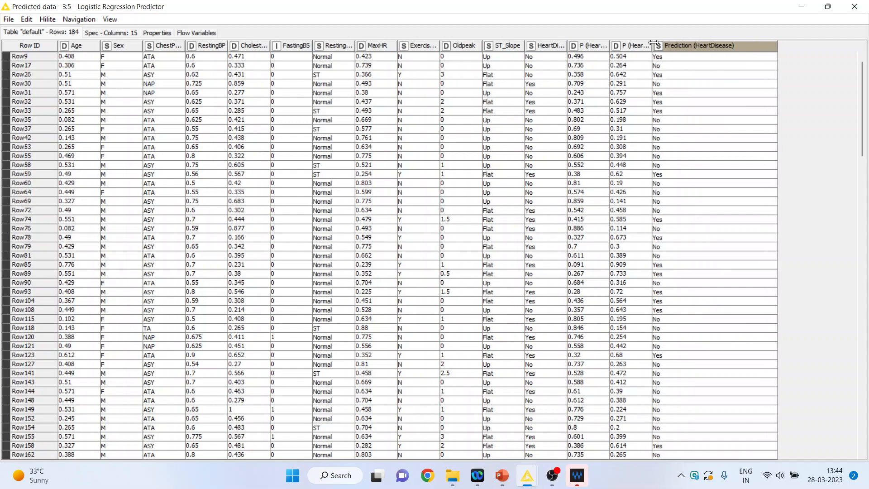
left_click_drag(652, 45, 732, 45)
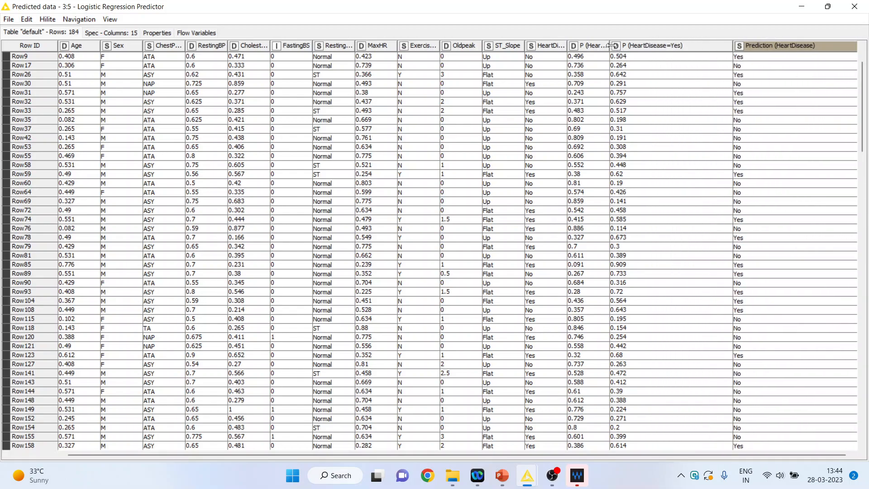
left_click_drag(611, 45, 654, 46)
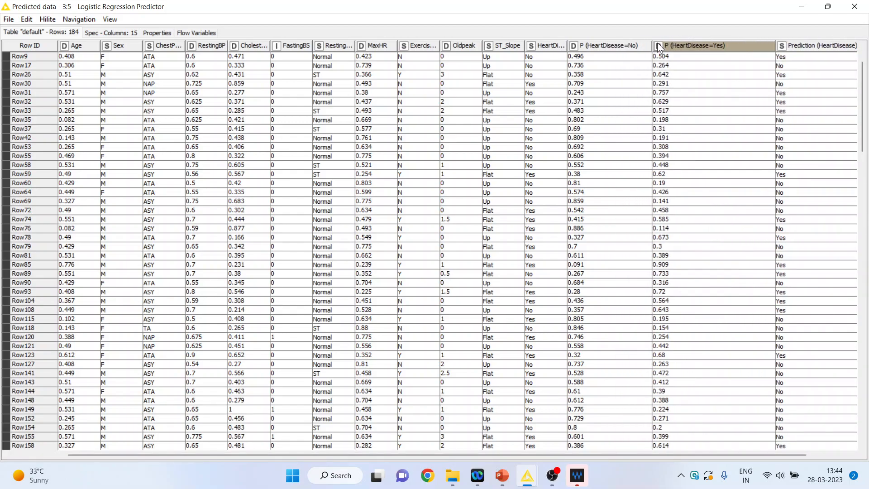
left_click(855, 6)
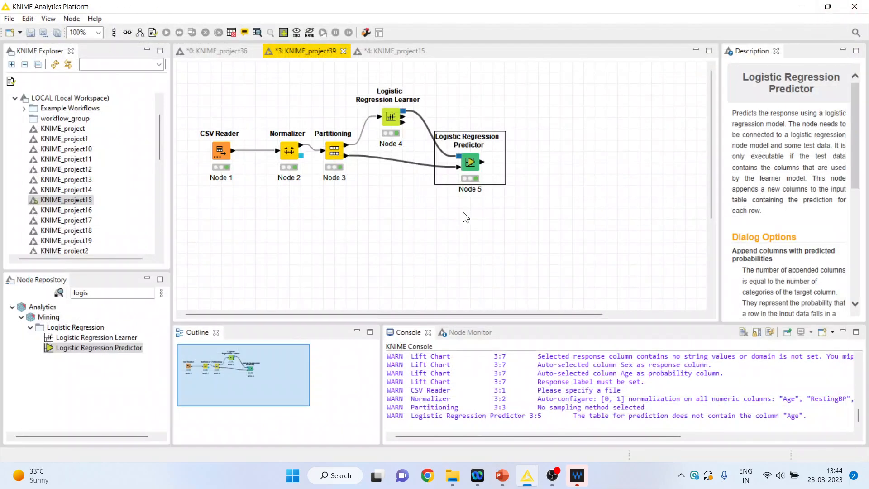
- Search the node repository for "lift" and add a Lift Chart node connected to the Logistic Regression Predictor's output
left_click(119, 293)
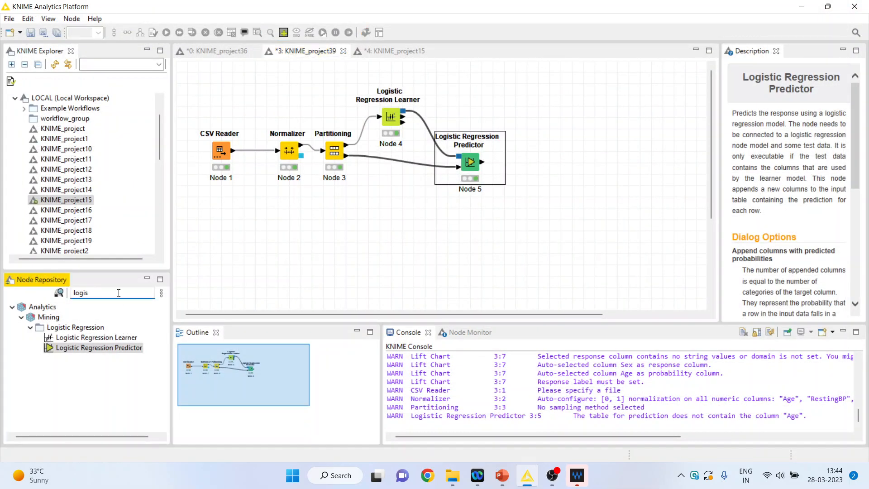
key("BackSpace")
key("BackSpace")
key("BackSpace")
key("BackSpace")
type("i")
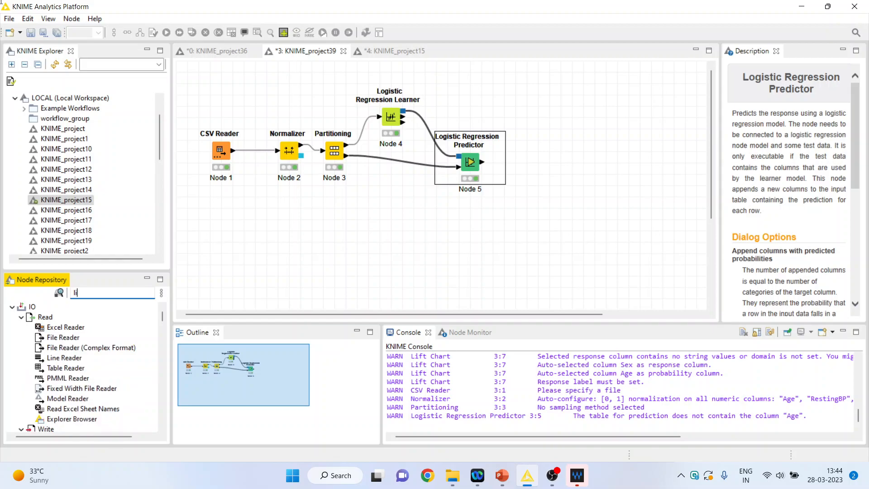
type("ft")
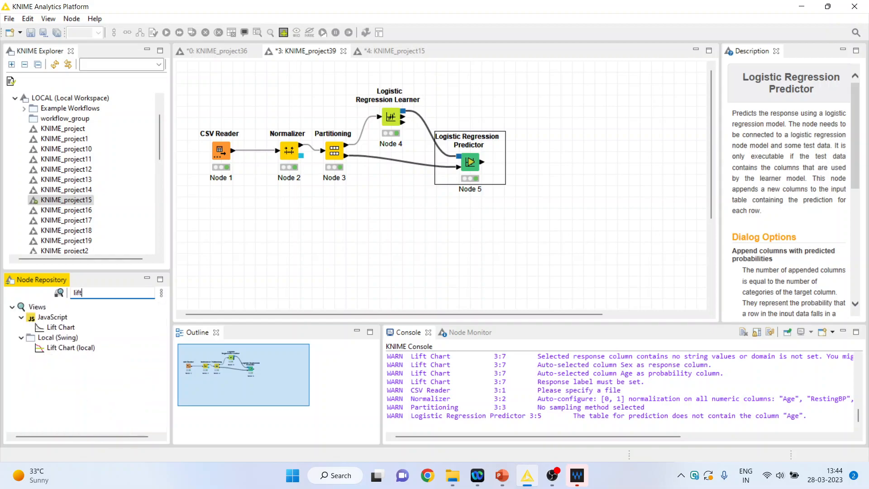
double_click(66, 330)
- Configure the Lift Chart with response column HeartDisease, probability column P (HeartDisease=Yes) and positive label Yes
right_click(547, 165)
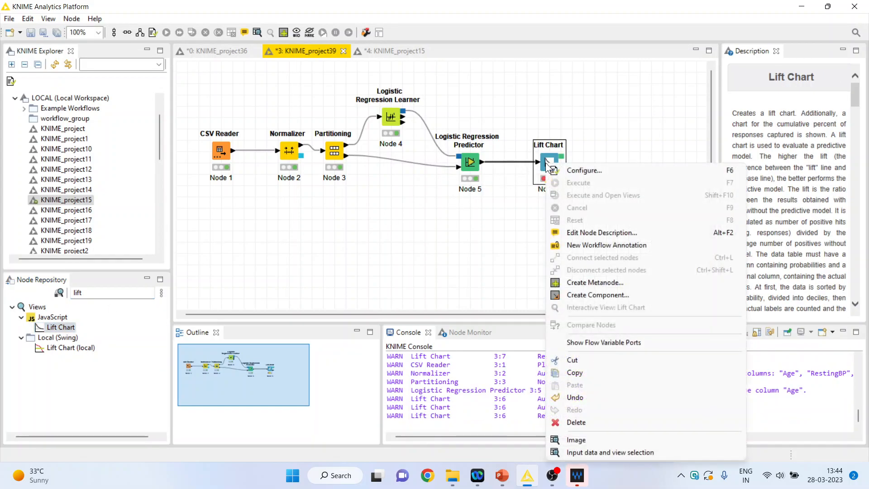
left_click(582, 170)
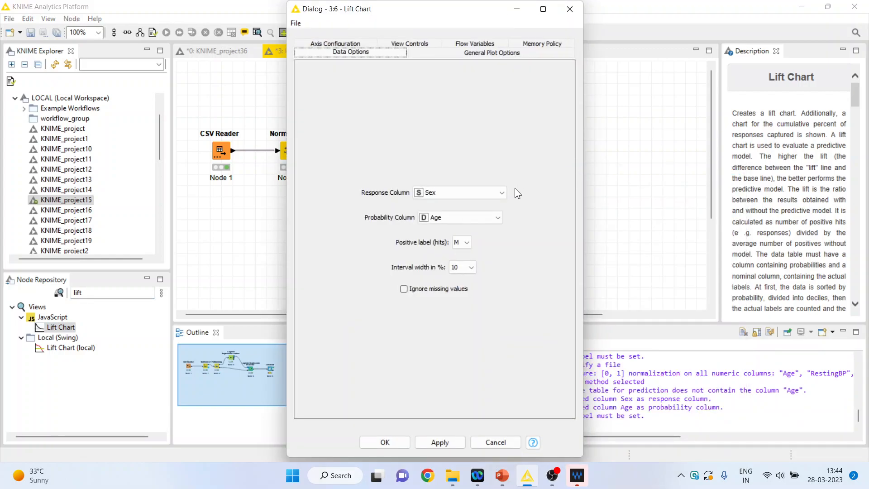
left_click(501, 192)
left_click(461, 248)
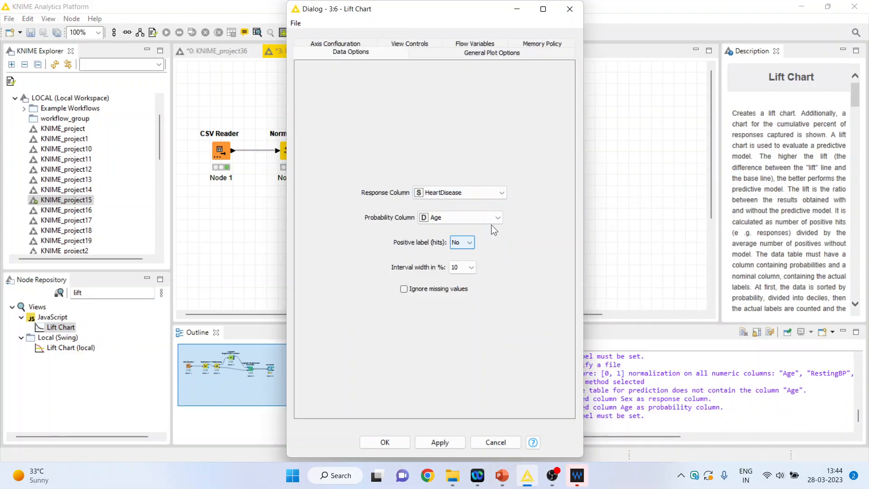
left_click(498, 218)
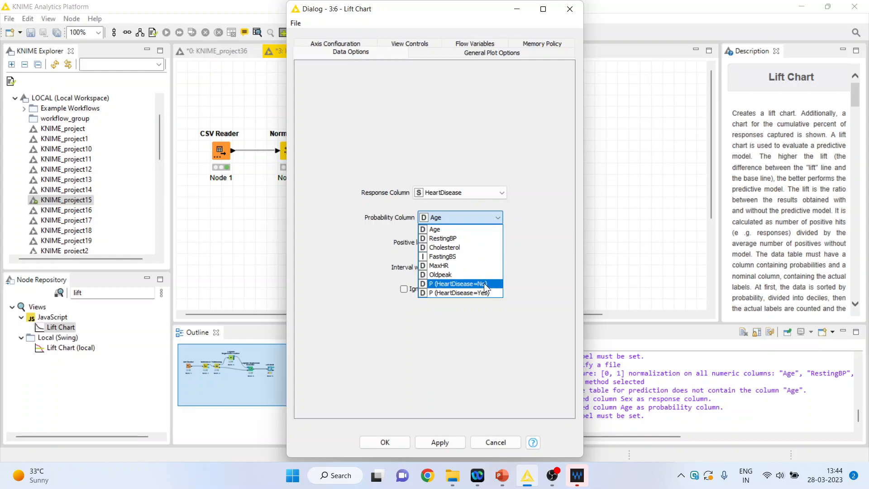
left_click(488, 290)
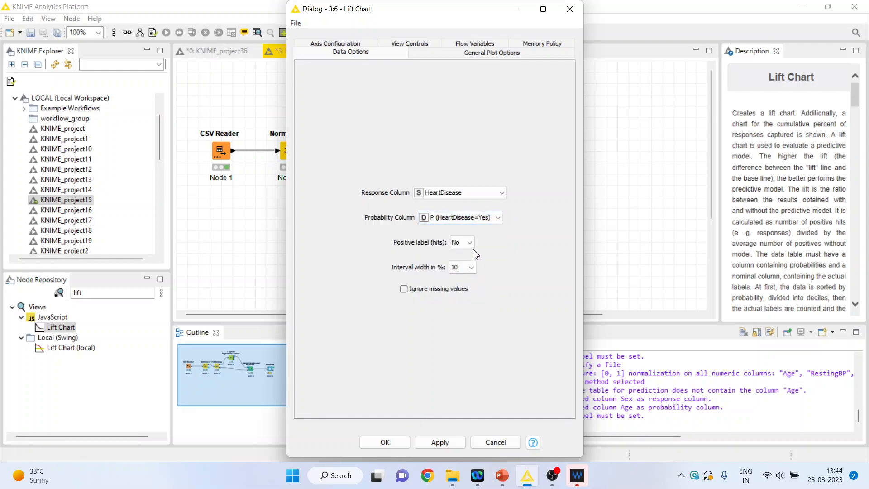
left_click(469, 264)
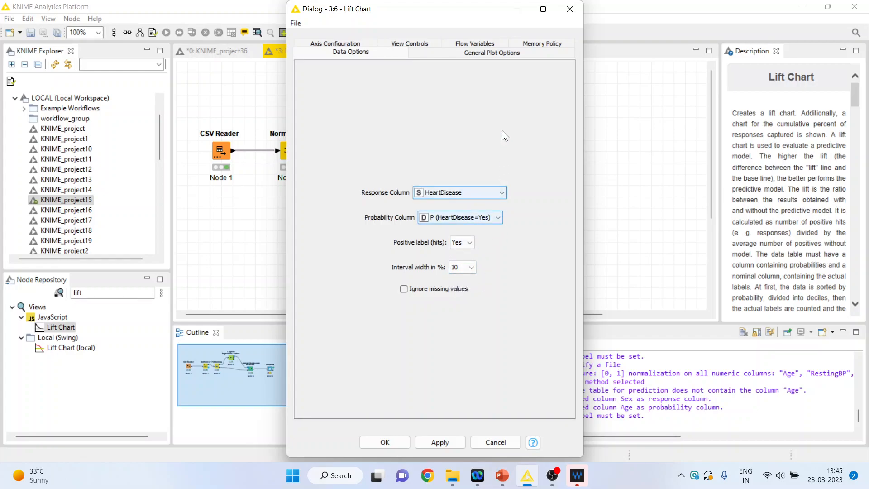
- Enable image creation at the Lift Chart's outport, accept the settings and execute the node
left_click(489, 52)
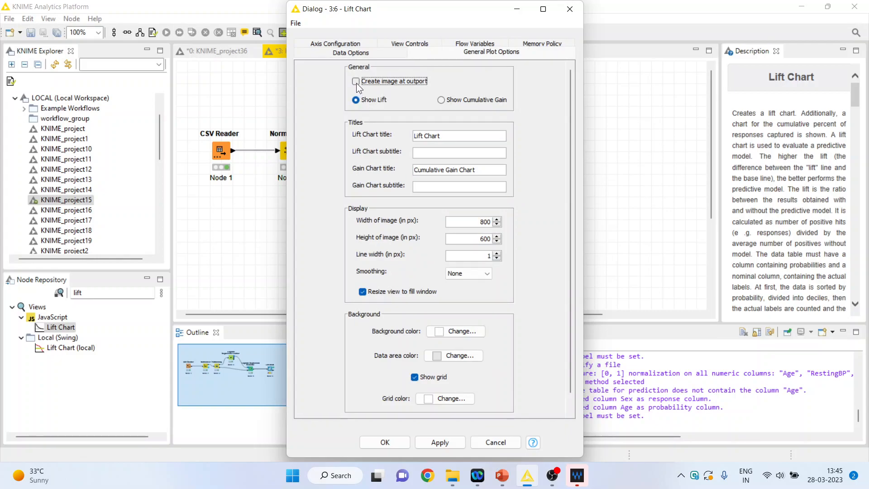
left_click(385, 443)
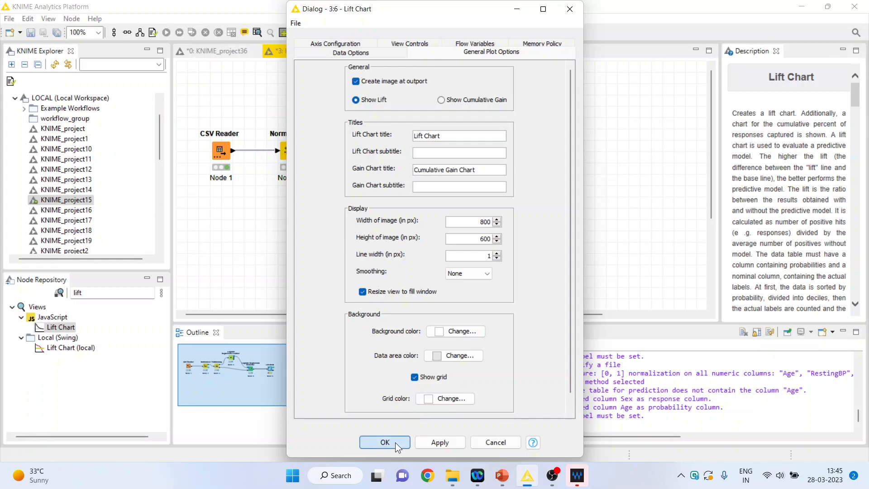
right_click(551, 163)
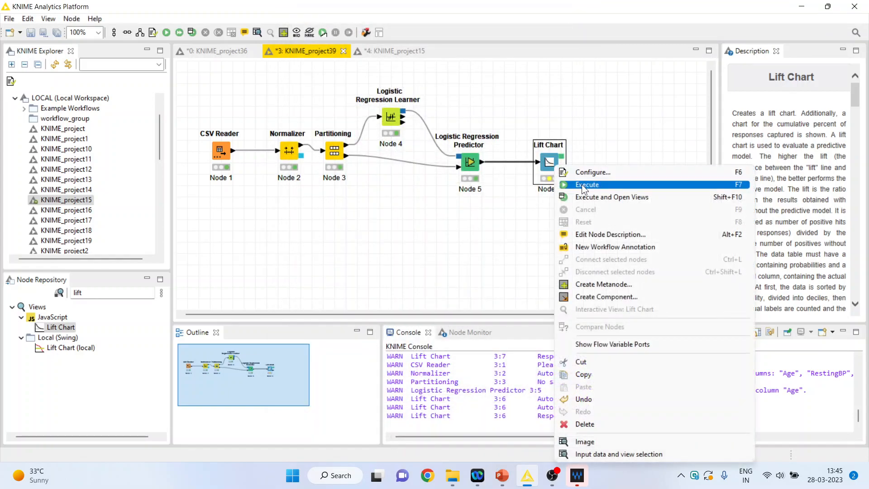
left_click(582, 183)
- Examine the Lift Chart node's output image with its lift, cumulative lift and baseline curves, and close it
right_click(551, 163)
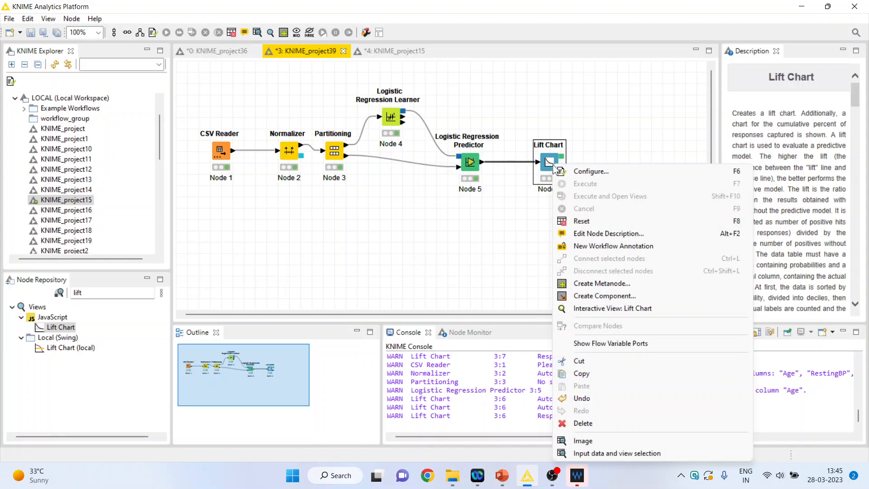
left_click(615, 438)
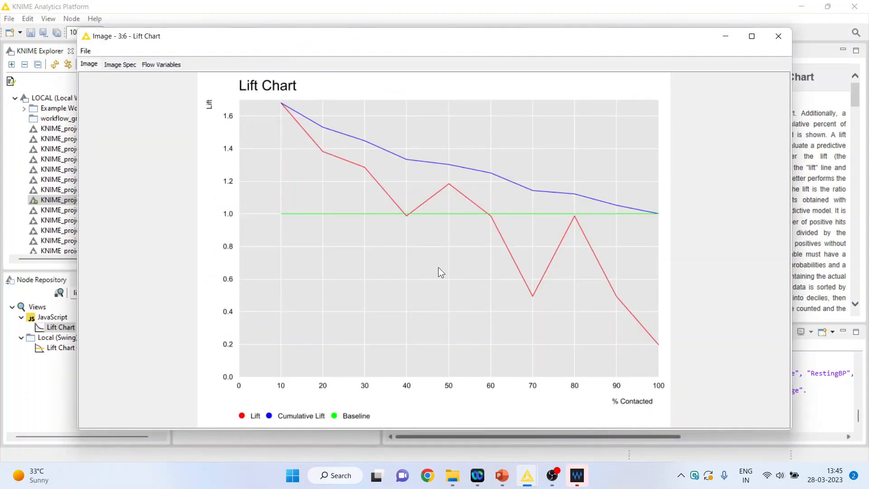
left_click(779, 38)
left_click(777, 36)
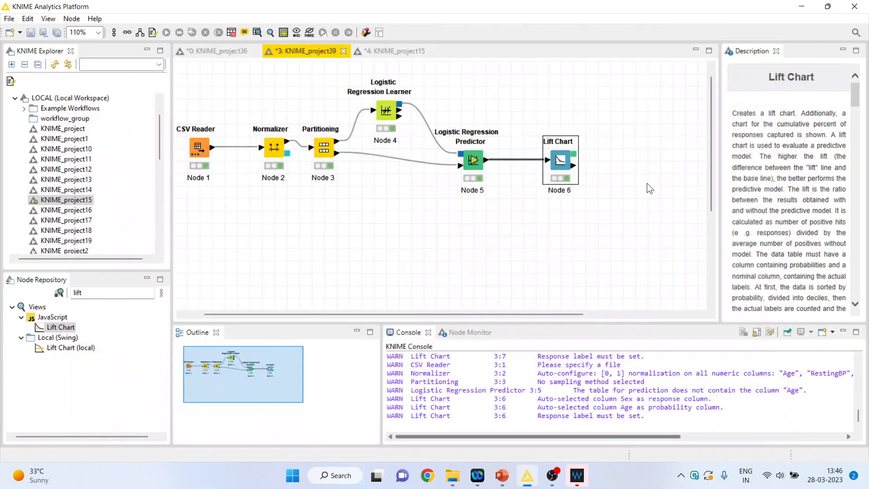
- Reconfigure the Lift Chart node to show cumulative gain and apply the new settings by resetting the node
right_click(567, 169)
left_click(602, 172)
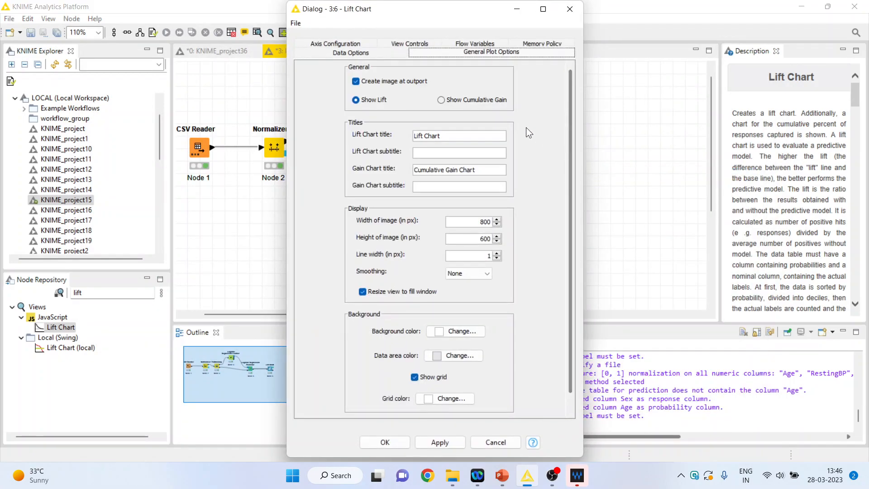
left_click(441, 101)
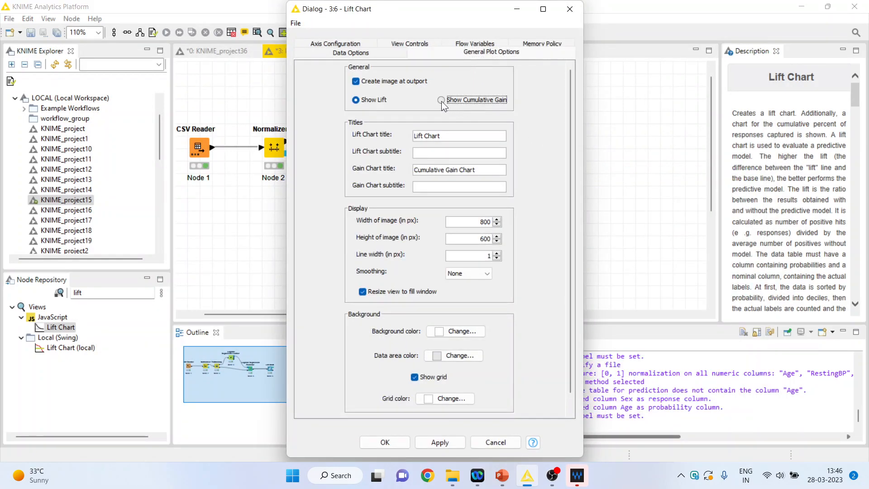
left_click(373, 445)
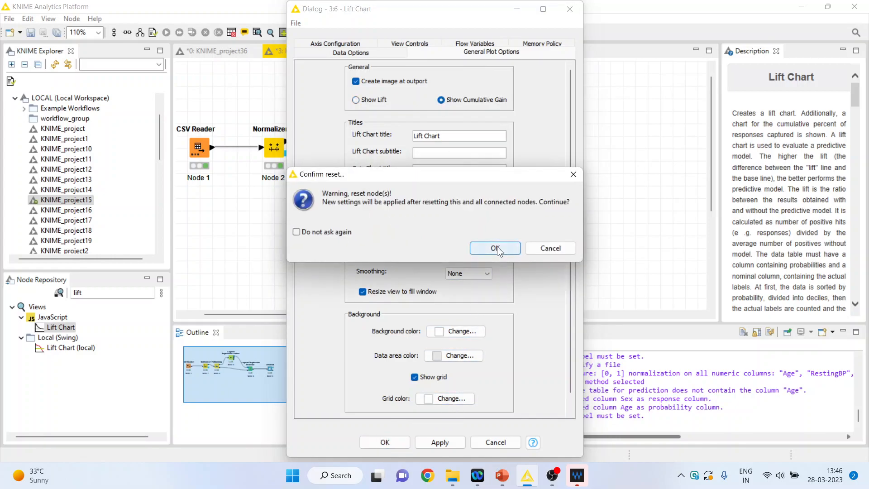
left_click(495, 249)
- Execute the Lift Chart node again and open its output image to view the cumulative gain chart
right_click(558, 163)
left_click(595, 184)
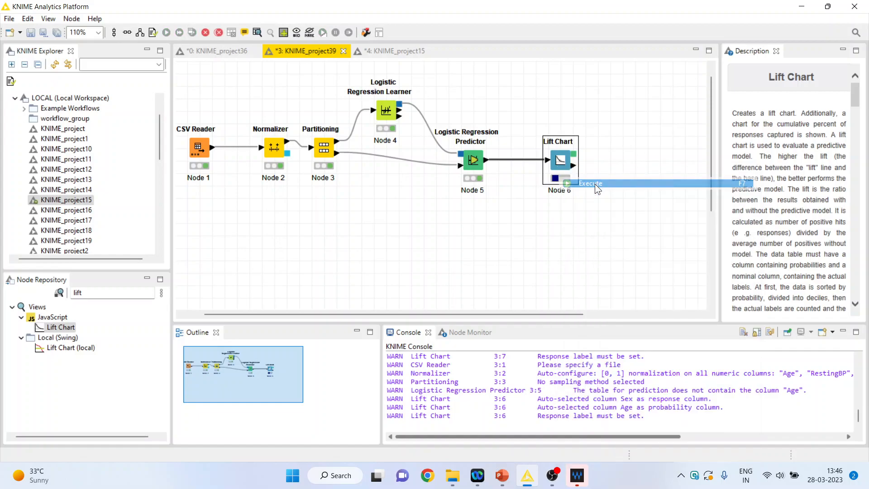
right_click(560, 162)
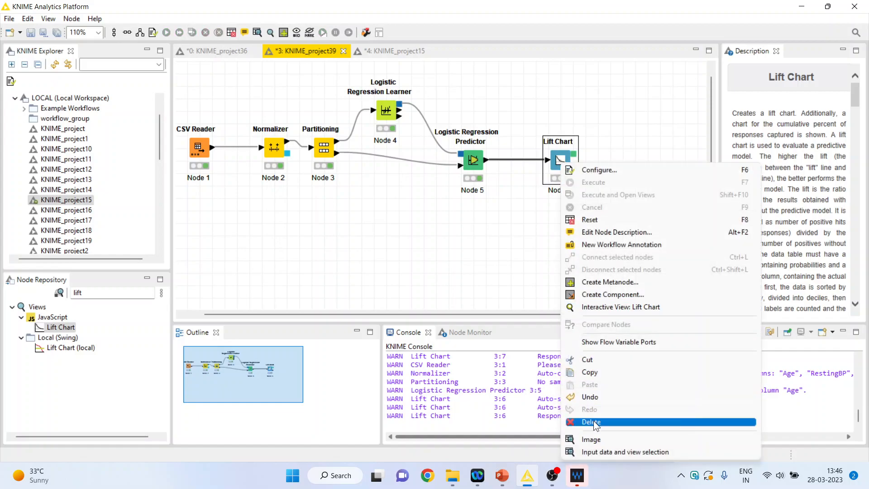
left_click(600, 443)
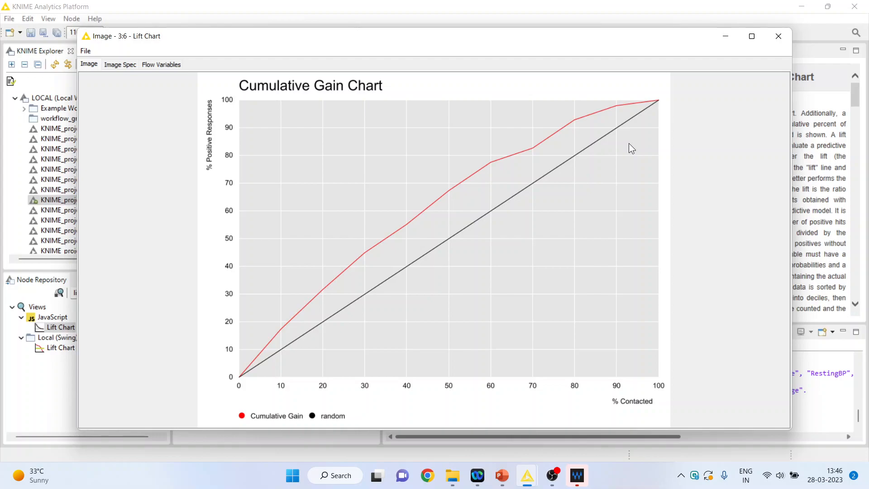
- Switch to the "You tube template" presentation in PowerPoint and show its Thank You slide as a full-screen slide show
left_click(502, 475)
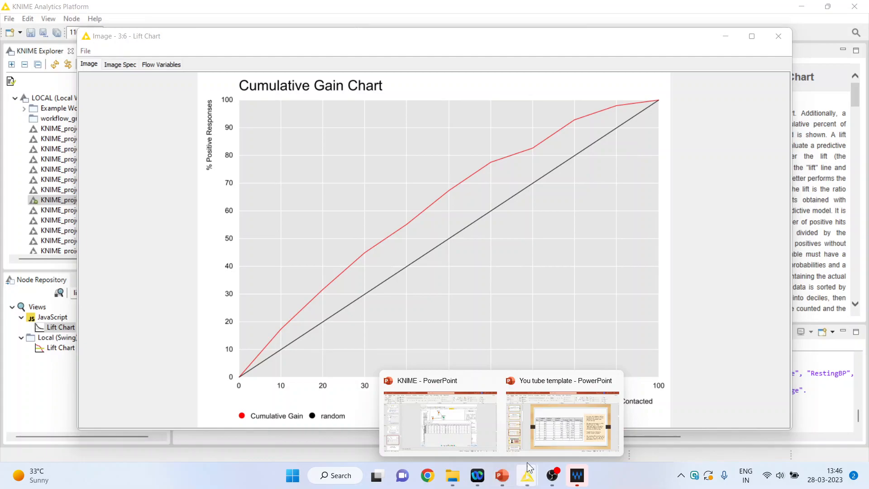
left_click(556, 432)
left_click(114, 403)
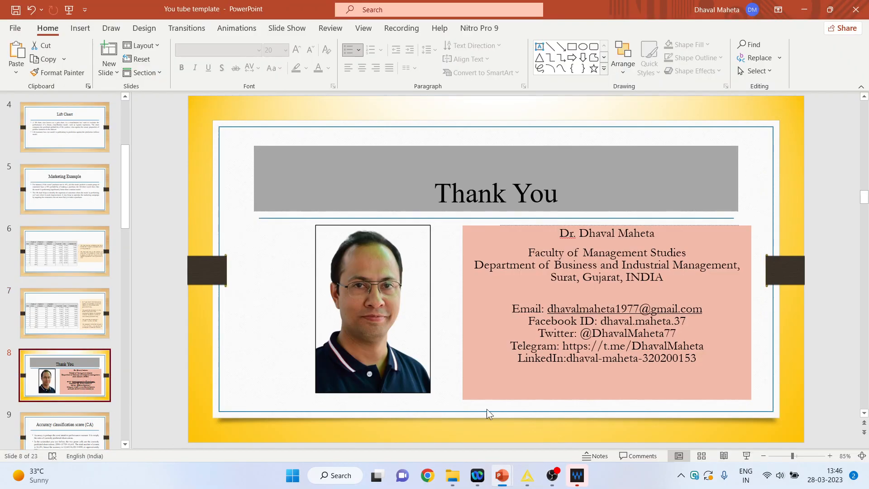
left_click(746, 455)
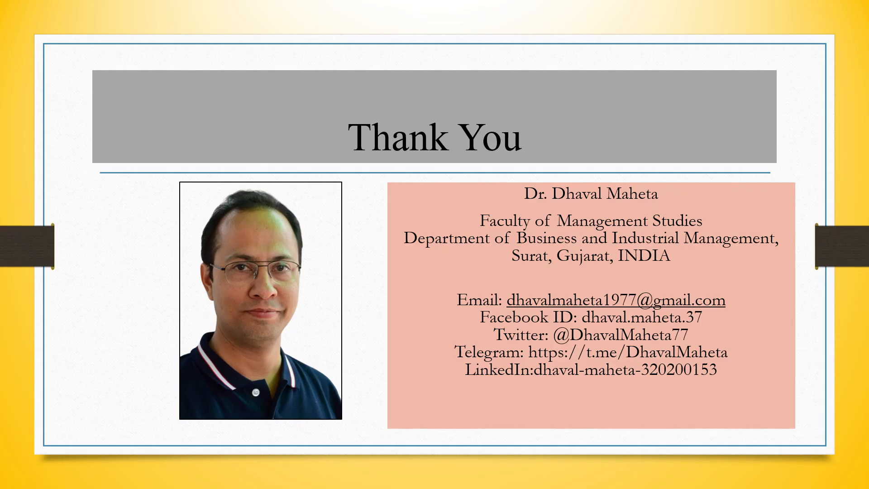